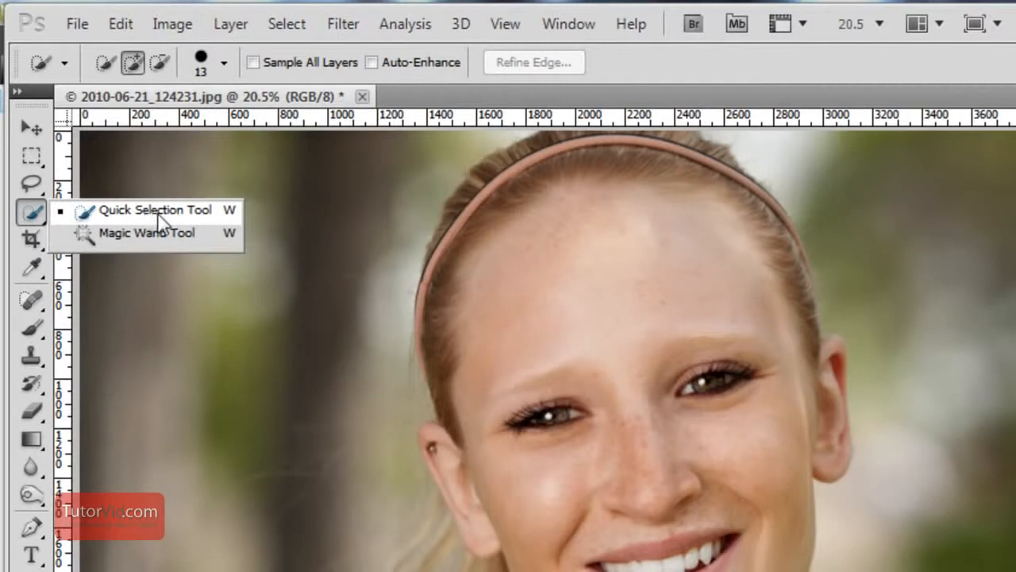
# Select the woman's face and neck with the Quick Selection tool, and subtract her teeth from the selection
pyautogui.click(180, 213)
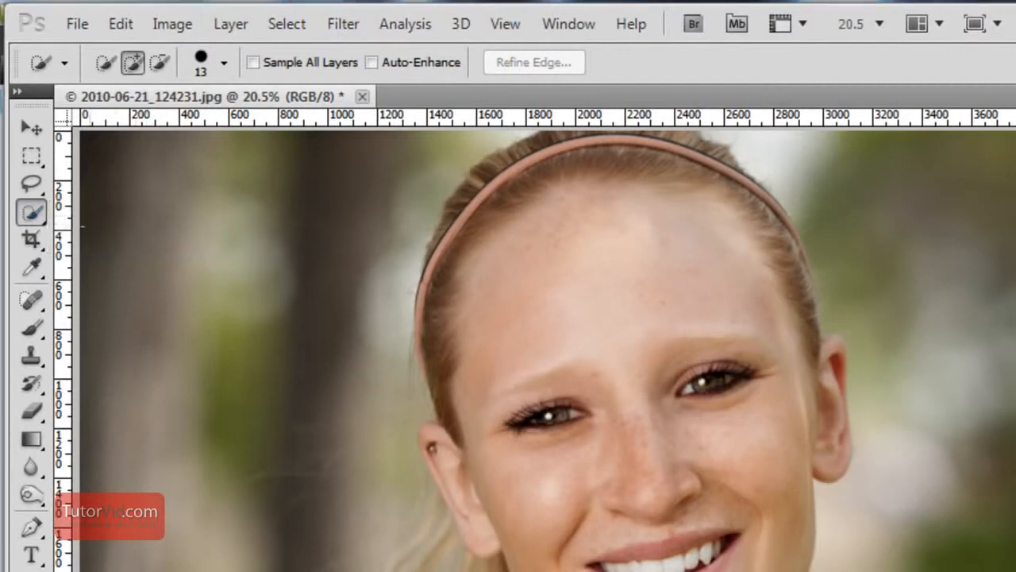
pyautogui.click(41, 212)
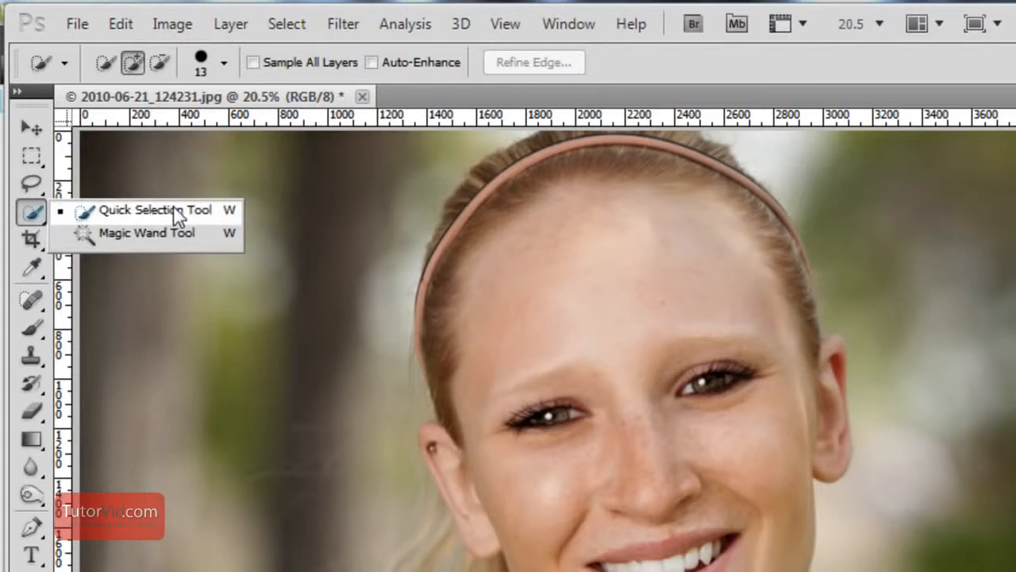
pyautogui.click(203, 211)
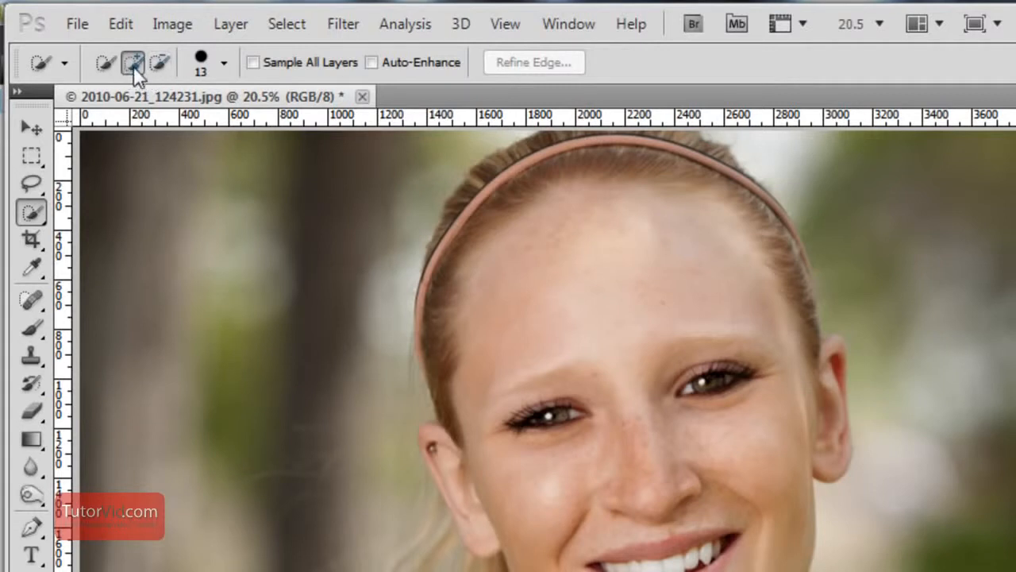
pyautogui.moveTo(584, 235)
pyautogui.mouseDown()
pyautogui.moveTo(603, 260)
pyautogui.moveTo(594, 338)
pyautogui.mouseUp()
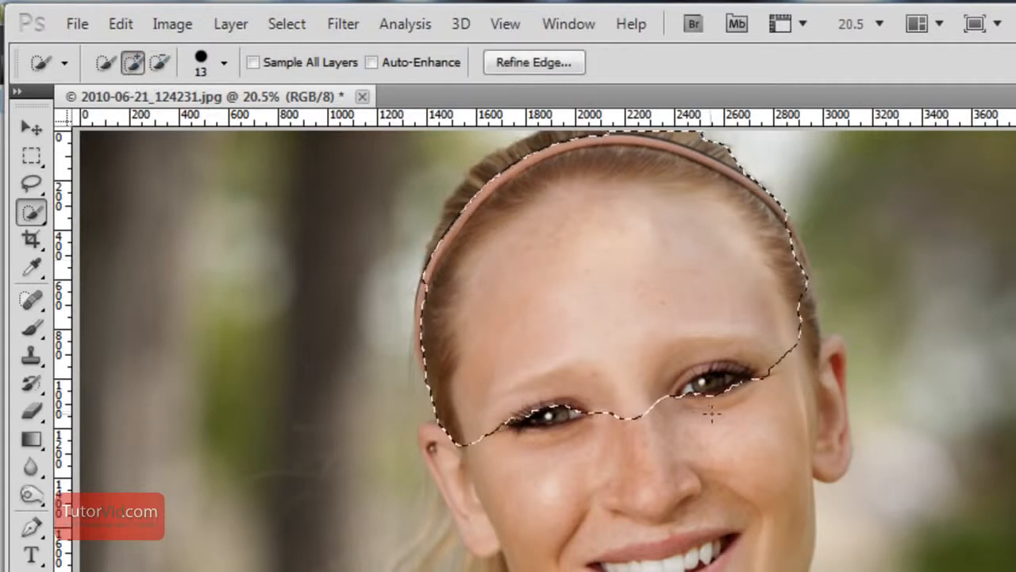
pyautogui.moveTo(680, 419)
pyautogui.mouseDown()
pyautogui.moveTo(667, 522)
pyautogui.moveTo(678, 570)
pyautogui.mouseUp()
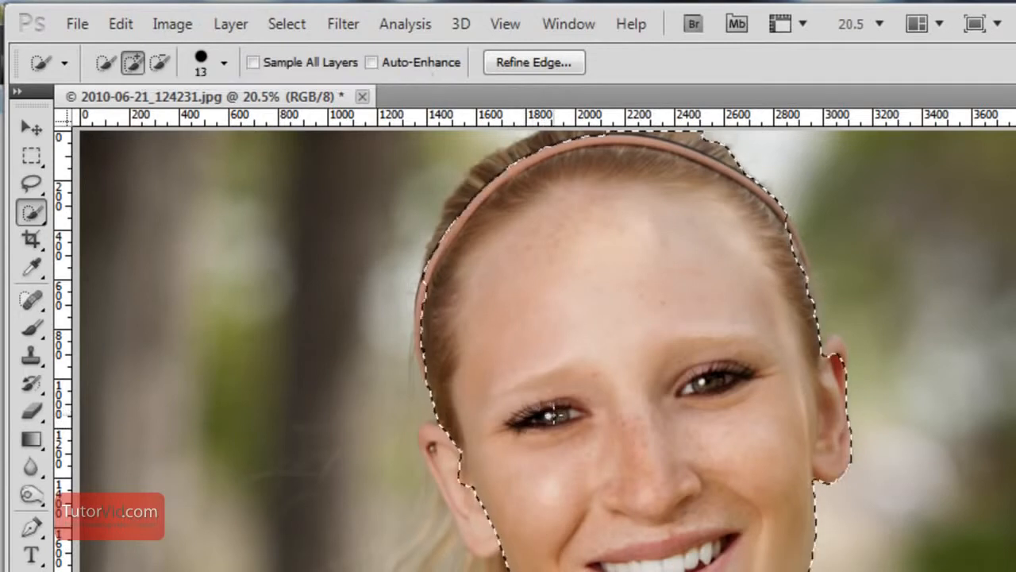
pyautogui.keyDown('alt'); pyautogui.click(671, 548); pyautogui.keyUp('alt')
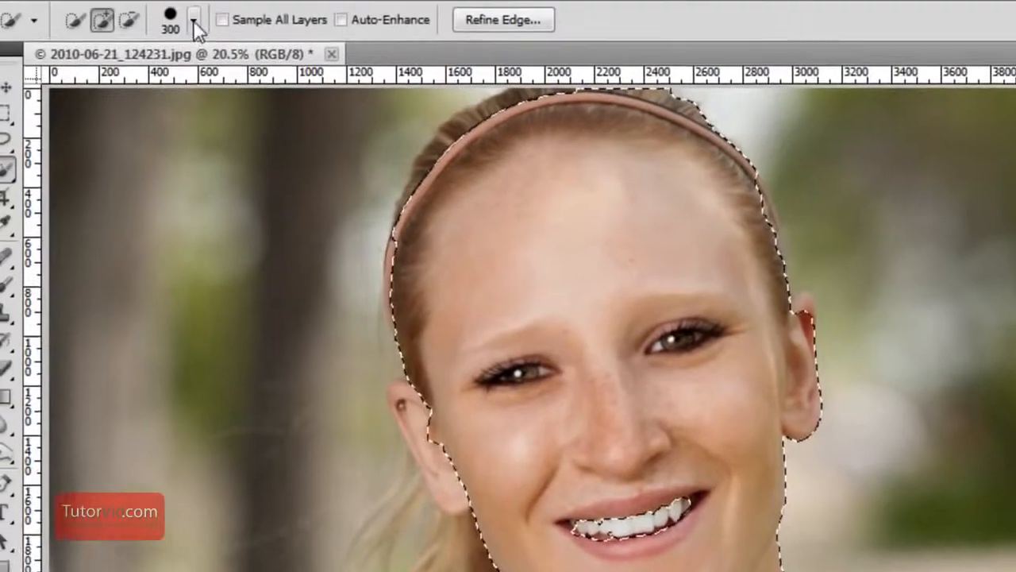
# Adjust the selection brush size and subtract the black tank top and its yellow straps from the skin selection
pyautogui.click(195, 24)
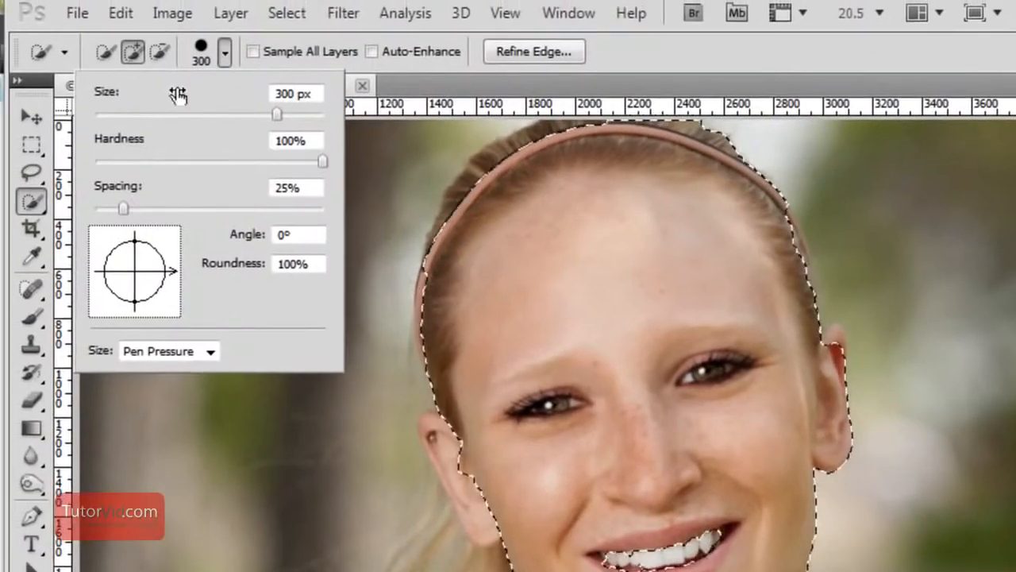
pyautogui.click(323, 389)
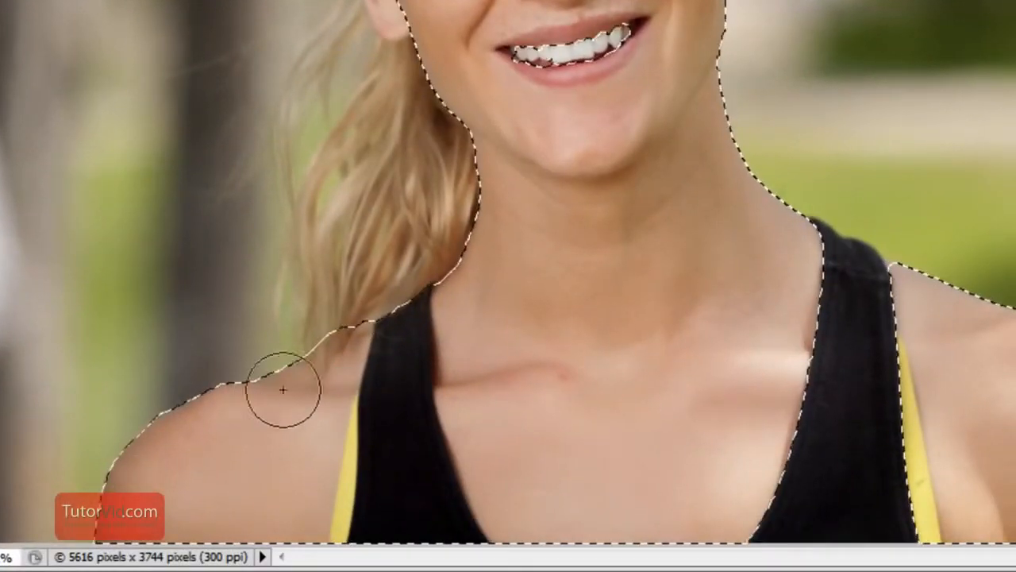
pyautogui.press('alt')
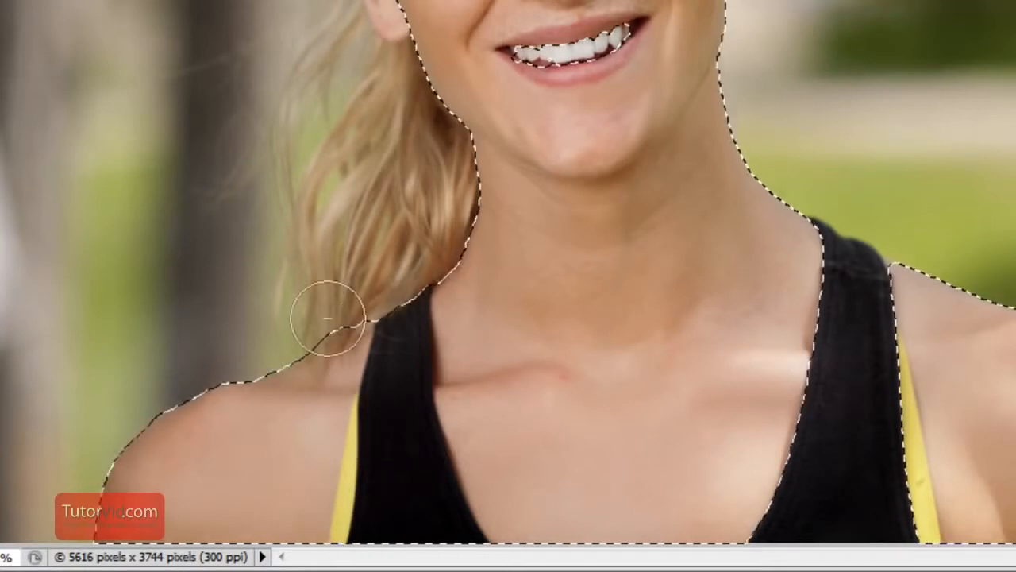
pyautogui.moveTo(409, 317); pyautogui.dragTo(397, 481)
pyautogui.moveTo(820, 467)
pyautogui.mouseDown()
pyautogui.moveTo(839, 418)
pyautogui.moveTo(849, 330)
pyautogui.mouseUp()
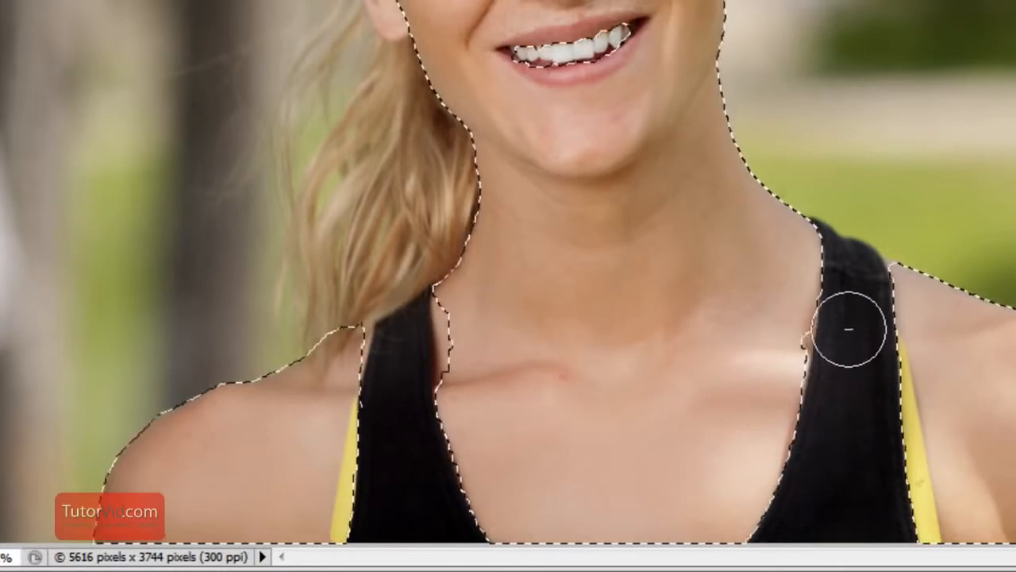
pyautogui.click(443, 347)
pyautogui.click(322, 457)
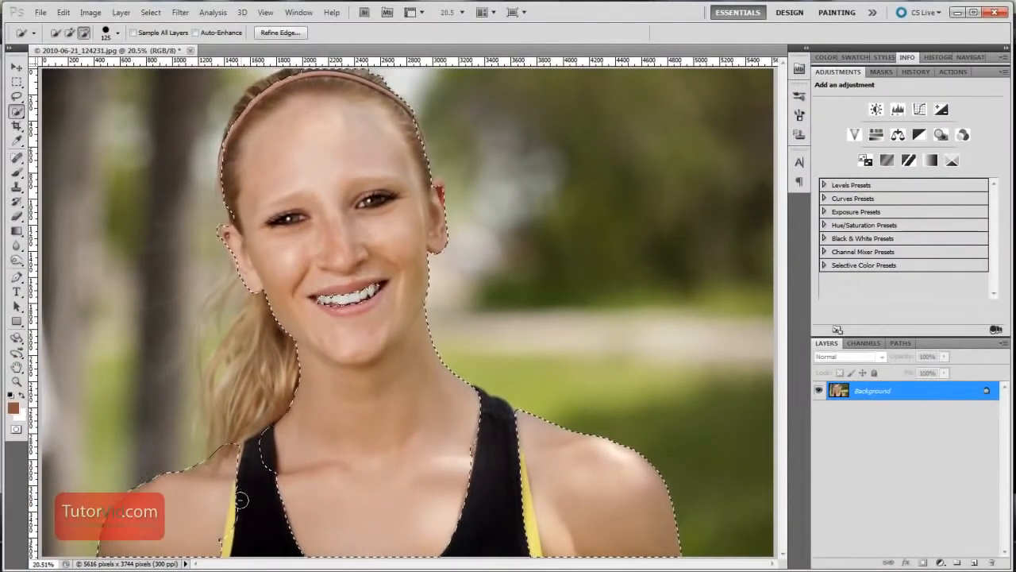
# Subtract both eyes from the skin selection
pyautogui.hotkey('ctrl', 'space')
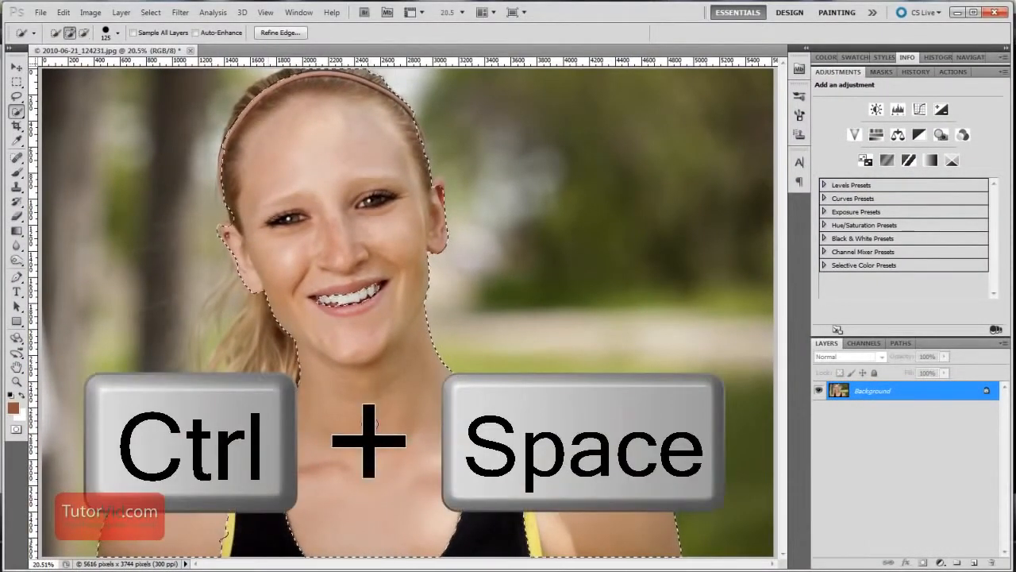
pyautogui.moveTo(268, 211); pyautogui.dragTo(340, 250)
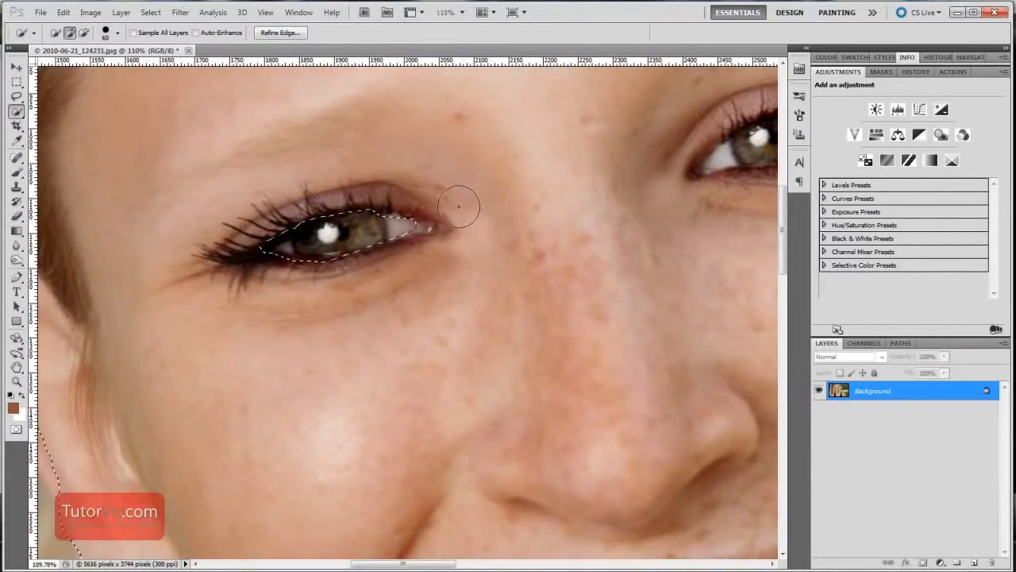
pyautogui.press('space')
pyautogui.moveTo(619, 245)
pyautogui.mouseDown()
pyautogui.moveTo(453, 334)
pyautogui.moveTo(250, 401)
pyautogui.moveTo(233, 392)
pyautogui.mouseUp()
pyautogui.click(395, 265)
pyautogui.moveTo(377, 275)
pyautogui.mouseDown()
pyautogui.moveTo(334, 295)
pyautogui.moveTo(372, 272)
pyautogui.moveTo(445, 258)
pyautogui.mouseUp()
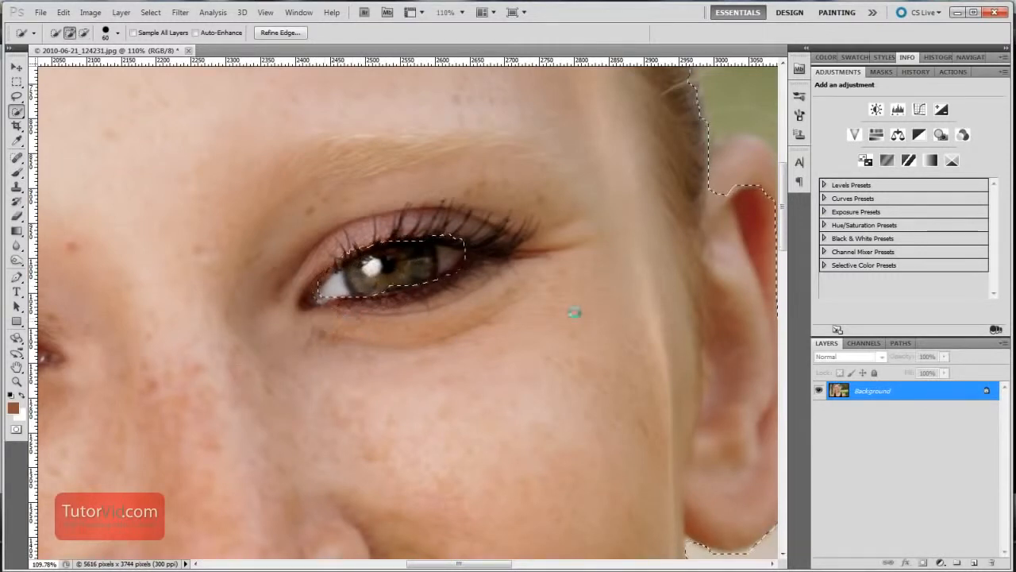
# Subtract the headband and the hair above the forehead from the skin selection
pyautogui.scroll(-6, 515, 341)
pyautogui.scroll(3, 229, 424)
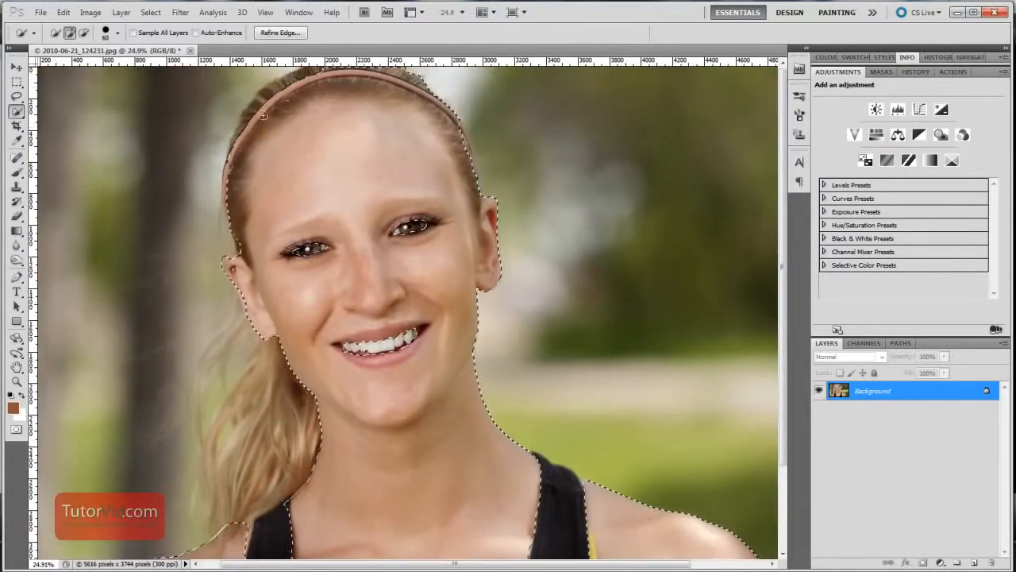
pyautogui.scroll(7, 217, 308)
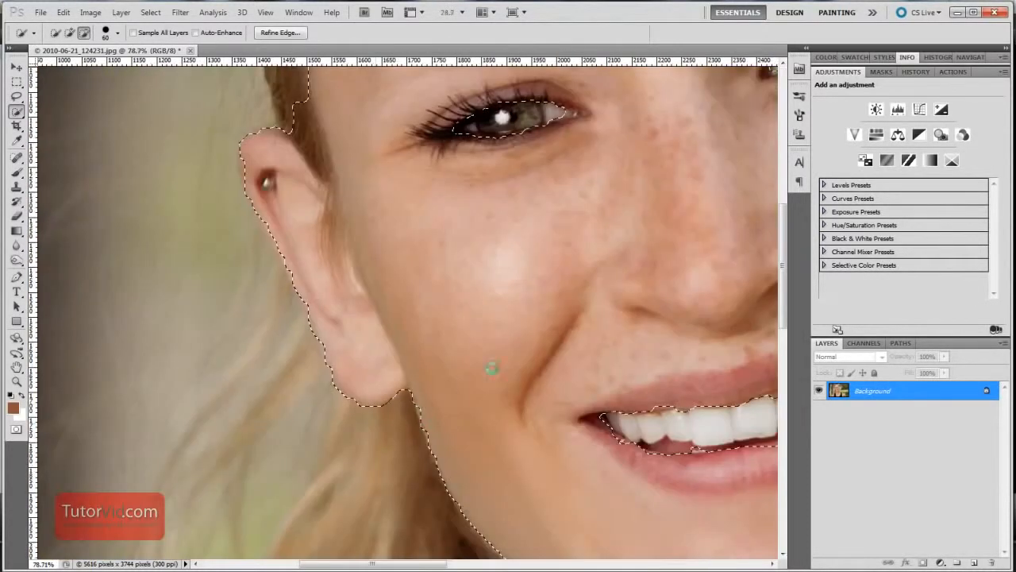
pyautogui.scroll(-10, 576, 322)
pyautogui.scroll(4, 500, 319)
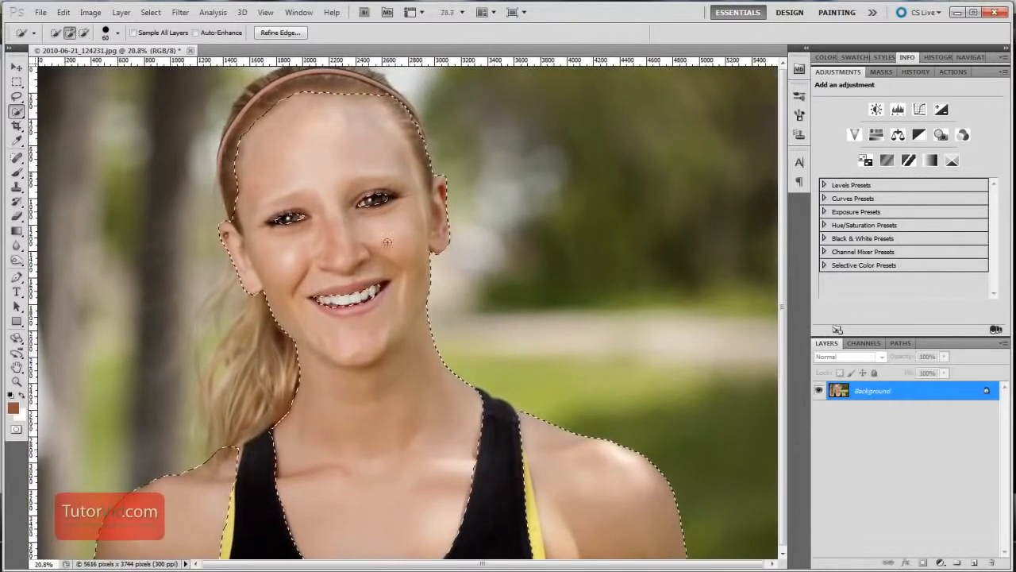
# Open Refine Edge for the skin selection and set its preview to Marching Ants
pyautogui.rightClick(401, 222)
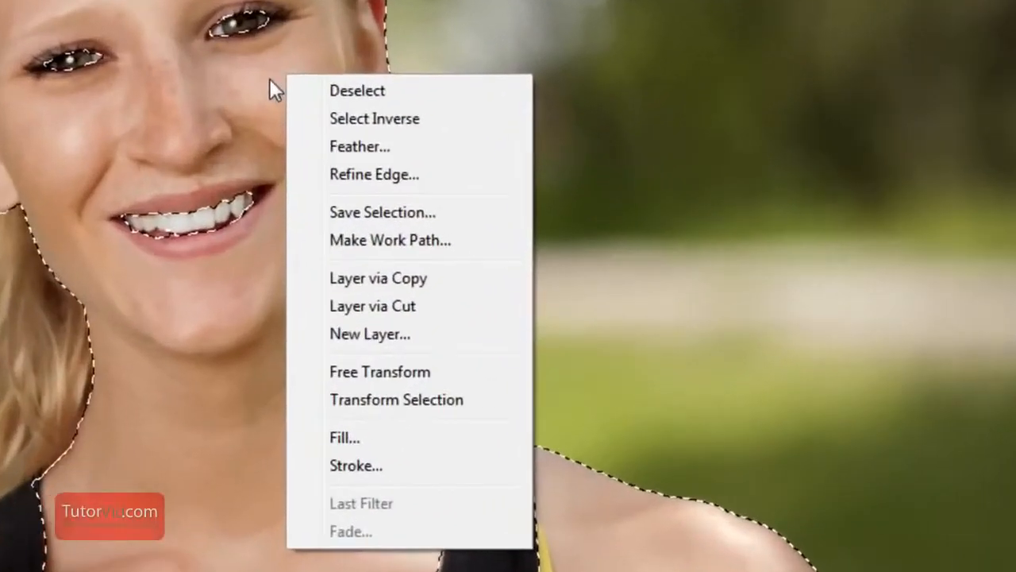
pyautogui.click(394, 159)
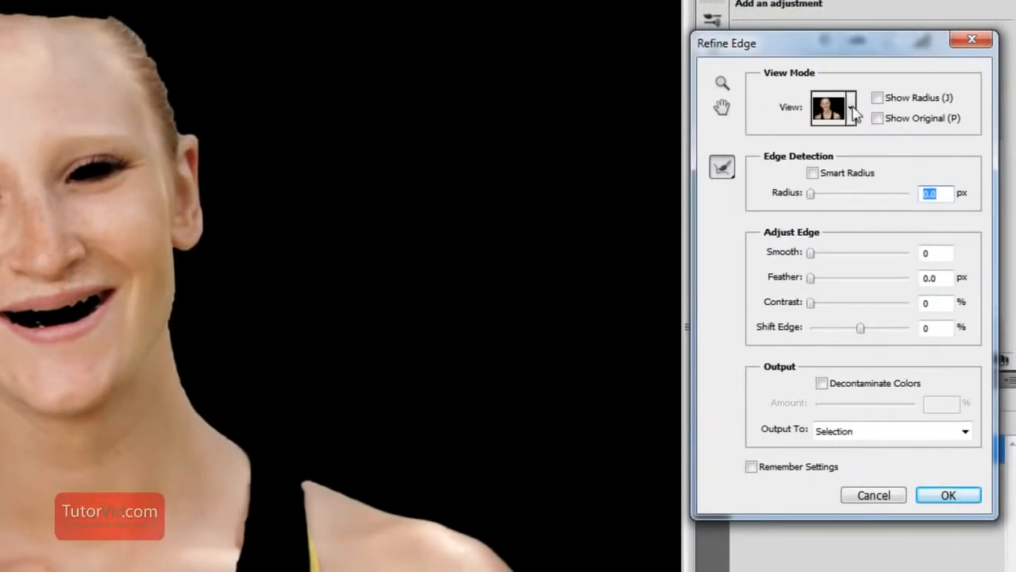
pyautogui.click(852, 108)
pyautogui.click(830, 157)
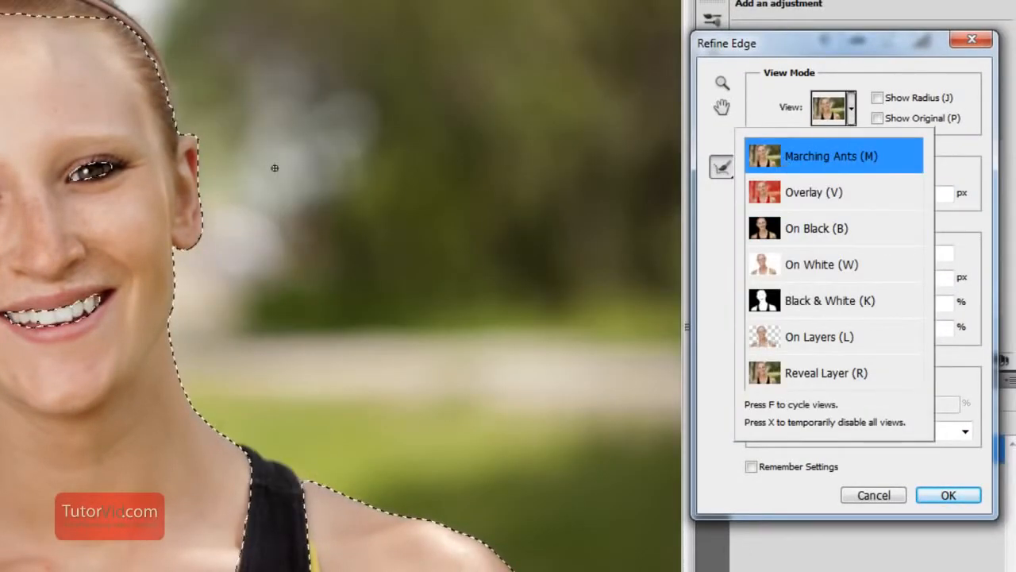
pyautogui.click(852, 115)
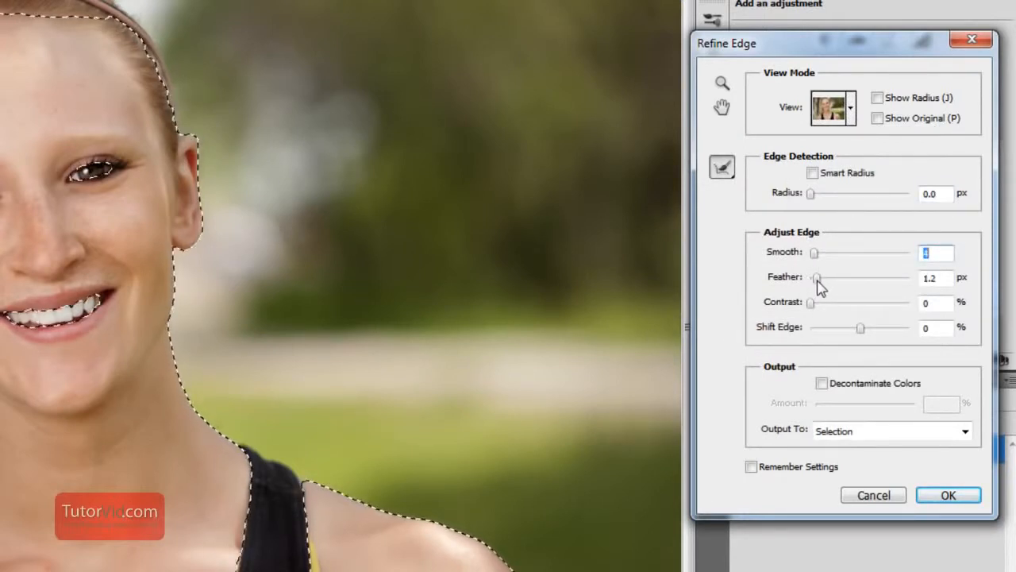
# Set Smooth to 4 and Feather to 1.6 px, check the edge along the jaw, and close Refine Edge
pyautogui.press('Tab')
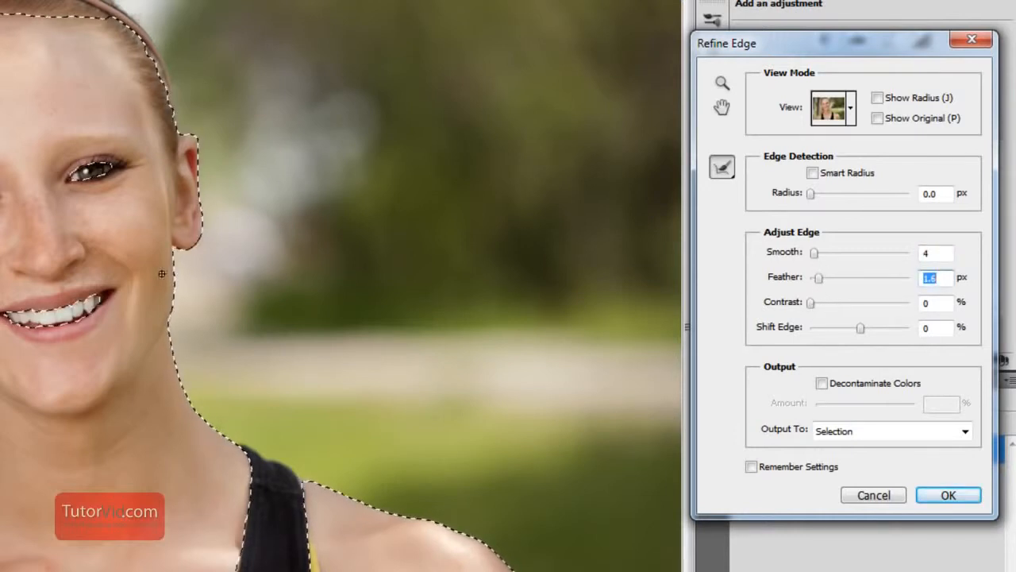
pyautogui.keyDown('ctrl'); pyautogui.click(211, 316); pyautogui.keyUp('ctrl')
pyautogui.keyDown('ctrl'); pyautogui.click(252, 294); pyautogui.keyUp('ctrl')
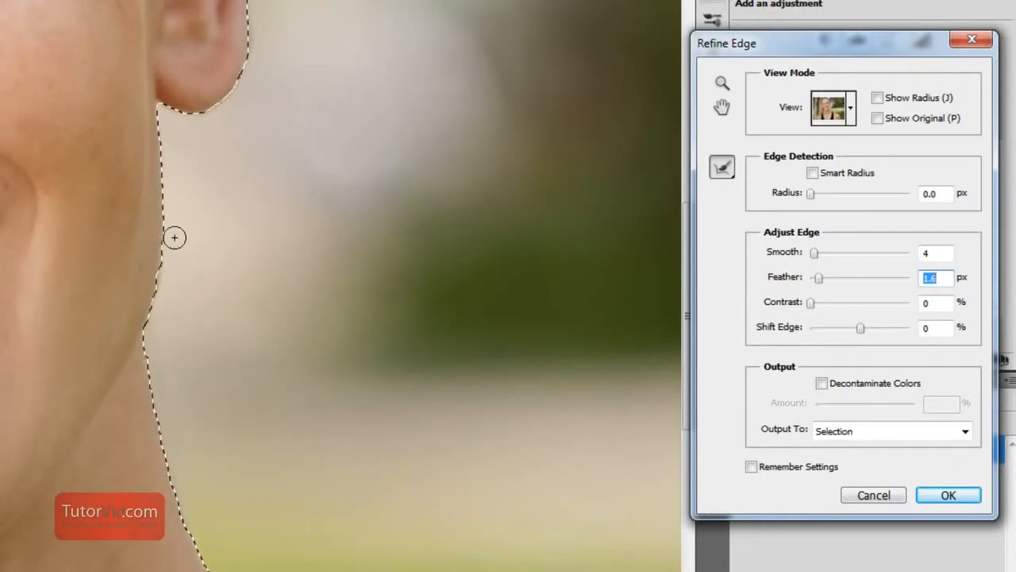
pyautogui.press('alt')
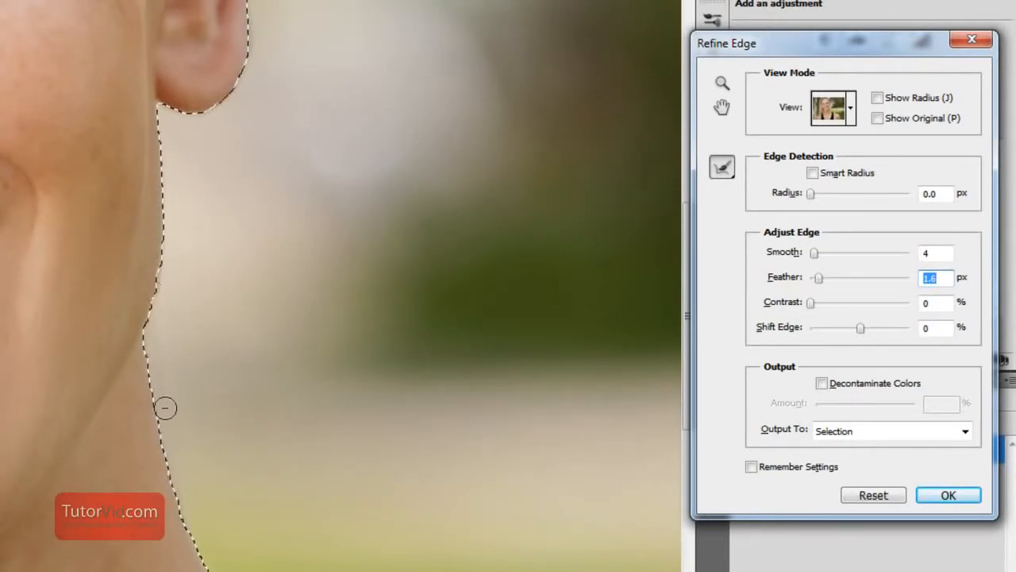
pyautogui.click(873, 495)
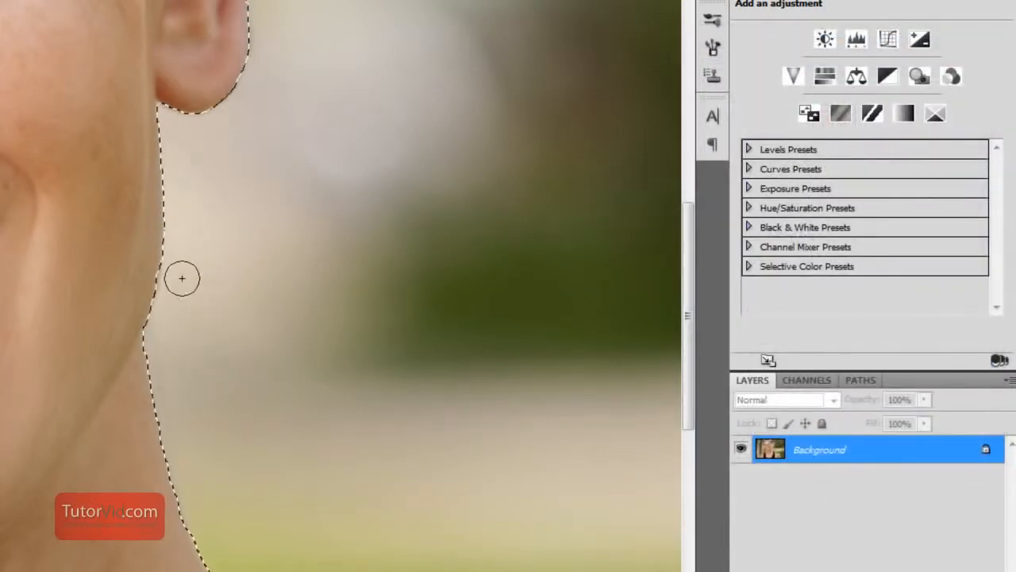
pyautogui.hotkey('ctrl', '0')
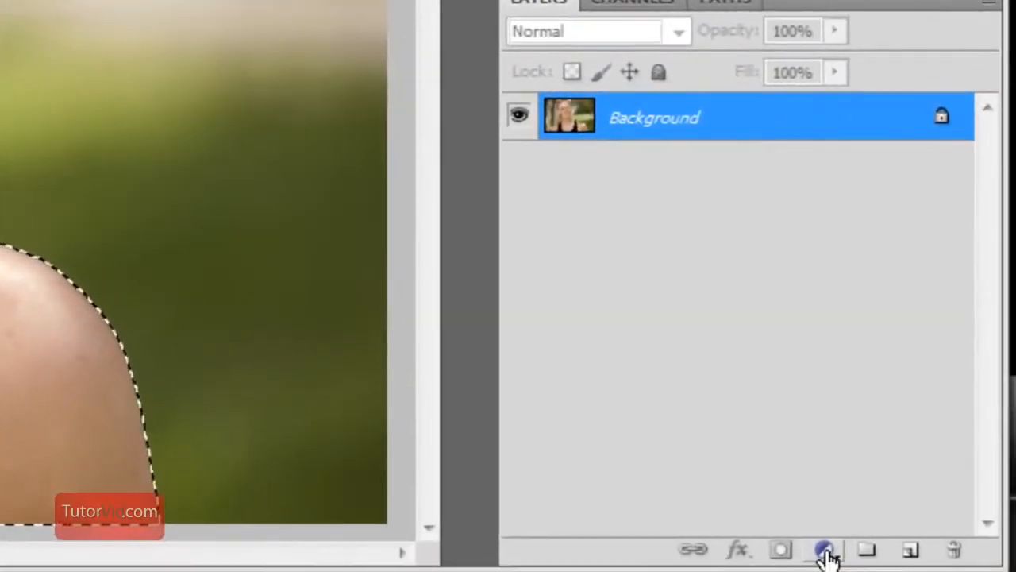
# Add a Color Balance adjustment to the selected skin, pushing midtones toward red and setting shadows to +11 red and +7 green
pyautogui.click(826, 551)
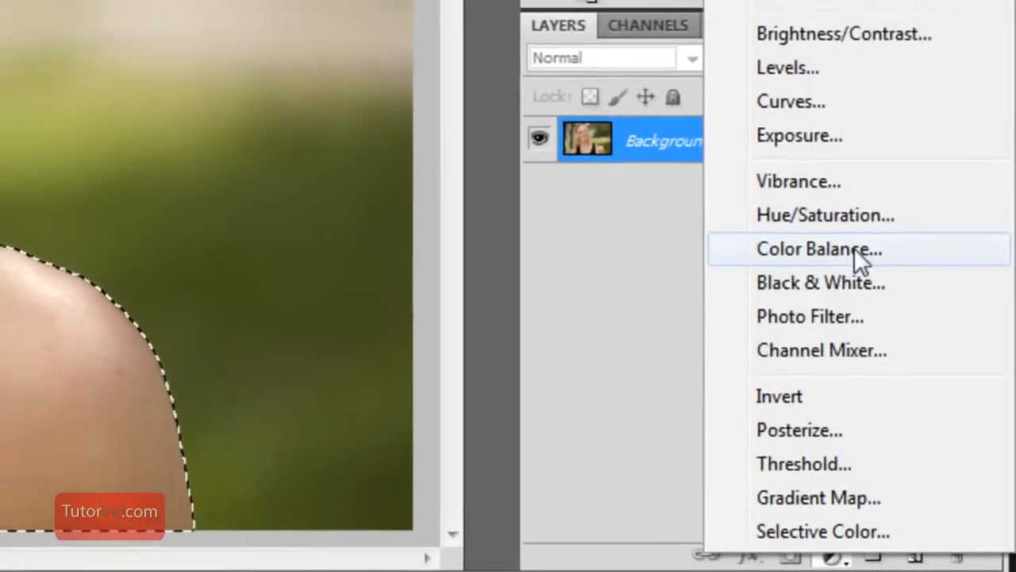
pyautogui.click(855, 248)
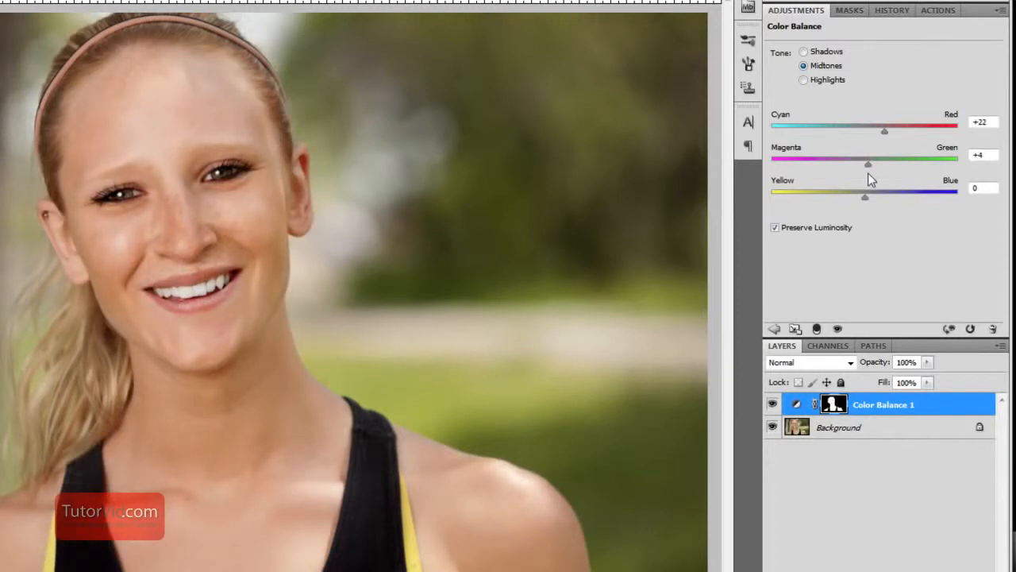
pyautogui.moveTo(885, 130); pyautogui.dragTo(893, 134)
pyautogui.click(822, 51)
pyautogui.moveTo(869, 132); pyautogui.dragTo(882, 137)
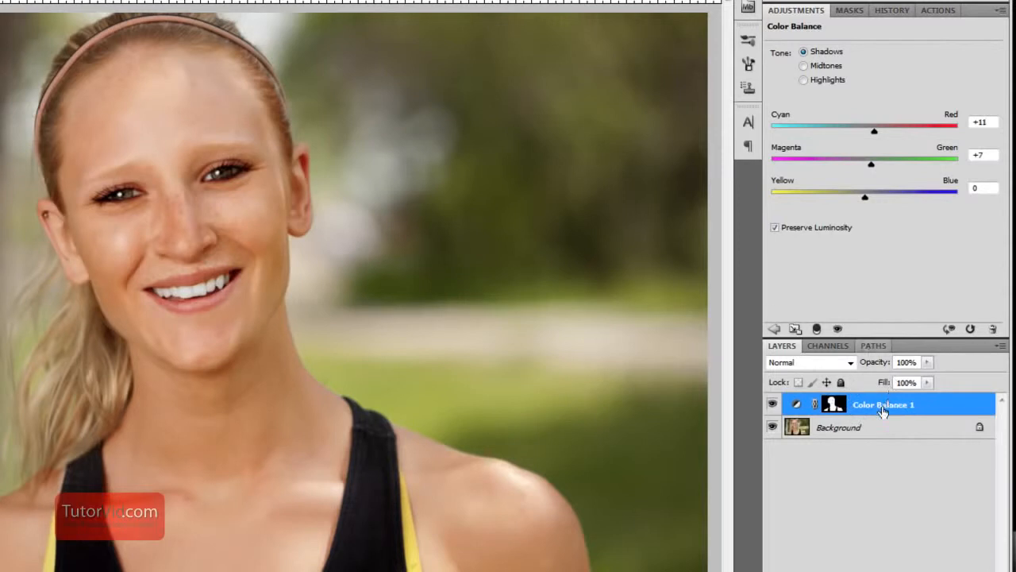
# Lower the Color Balance layer's opacity to about 85% and deselect the layer
pyautogui.click(928, 365)
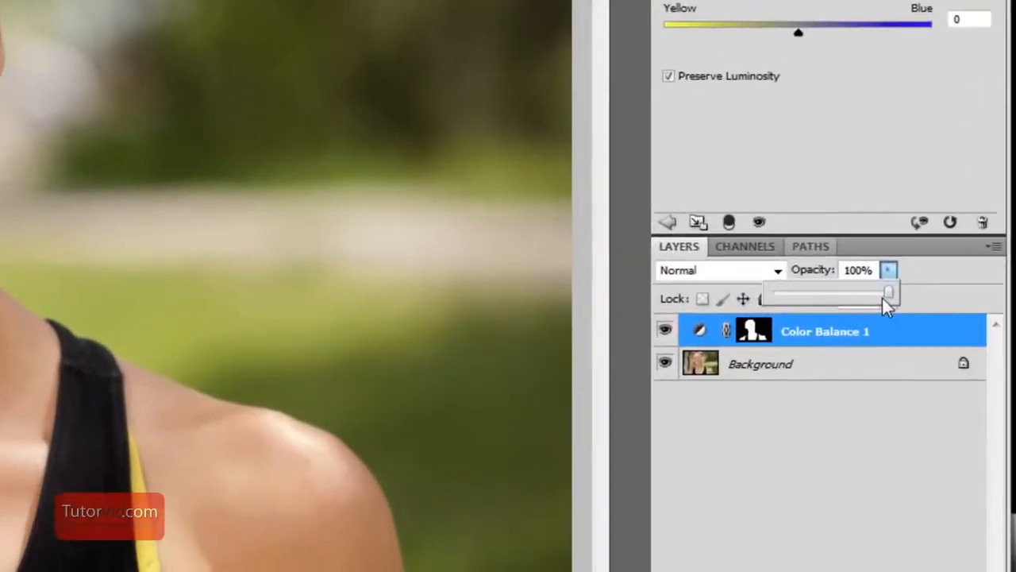
pyautogui.moveTo(928, 377); pyautogui.dragTo(928, 377)
pyautogui.moveTo(846, 272)
pyautogui.mouseDown()
pyautogui.moveTo(804, 274)
pyautogui.moveTo(827, 273)
pyautogui.mouseUp()
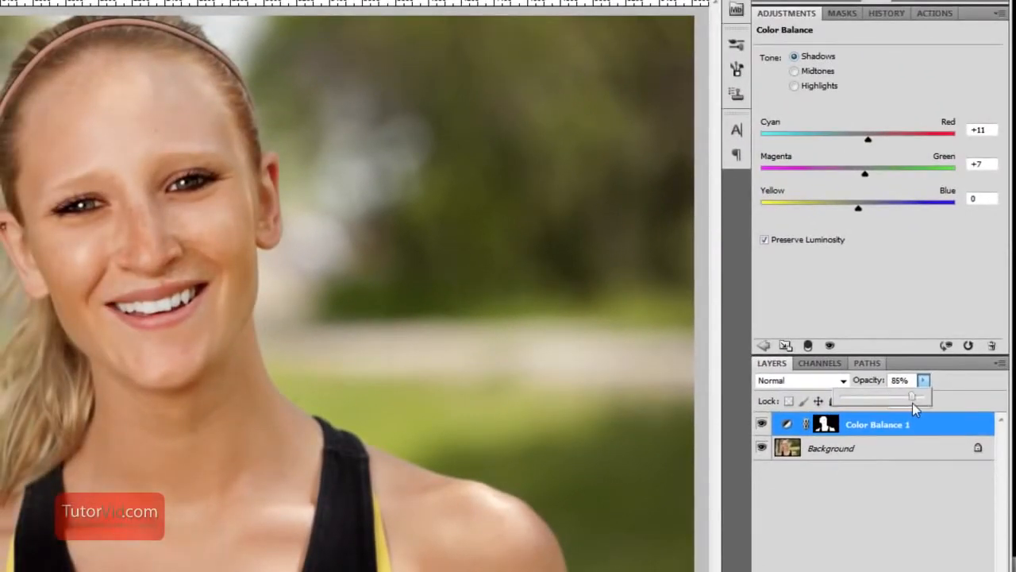
pyautogui.click(867, 528)
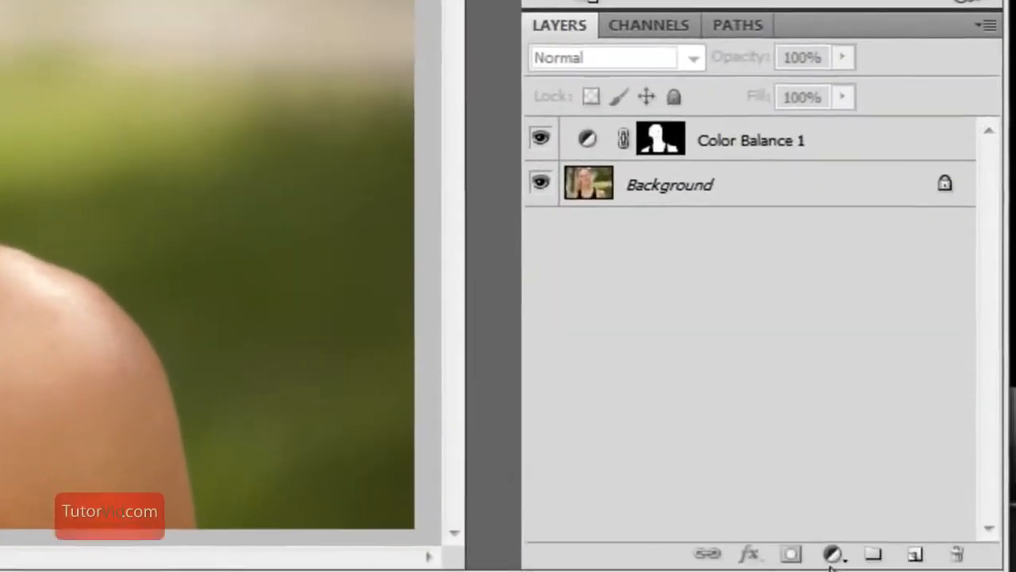
# Load the Color Balance layer's mask as a selection and add a Curves adjustment layer masked by it
pyautogui.click(831, 555)
pyautogui.click(563, 119)
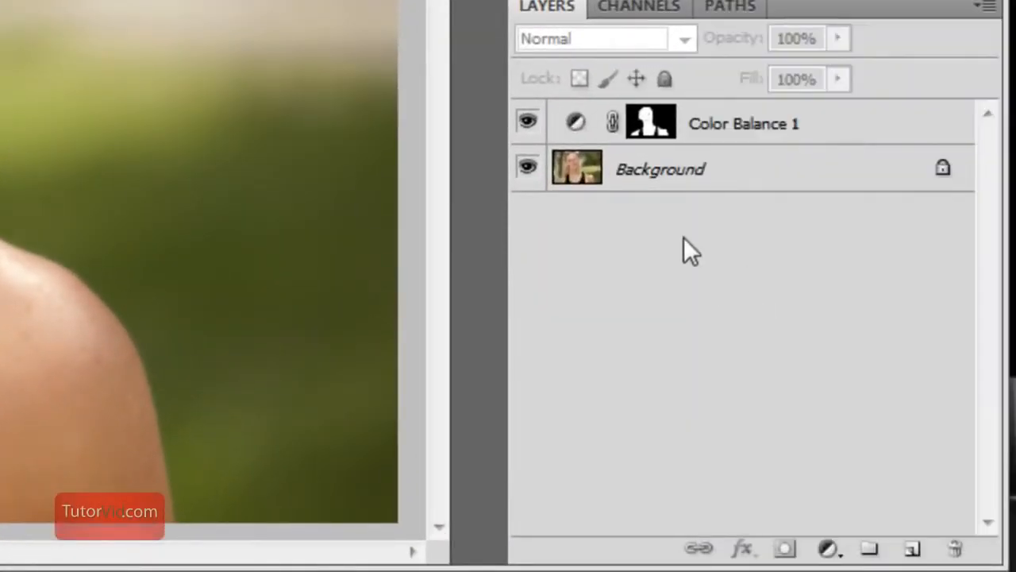
pyautogui.keyDown('ctrl'); pyautogui.click(661, 136); pyautogui.keyUp('ctrl')
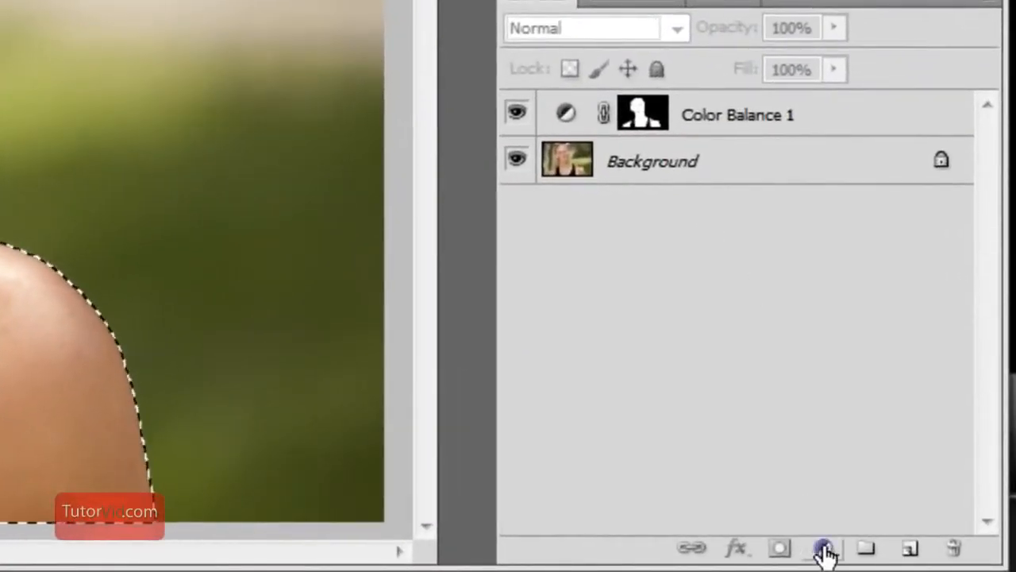
pyautogui.click(826, 550)
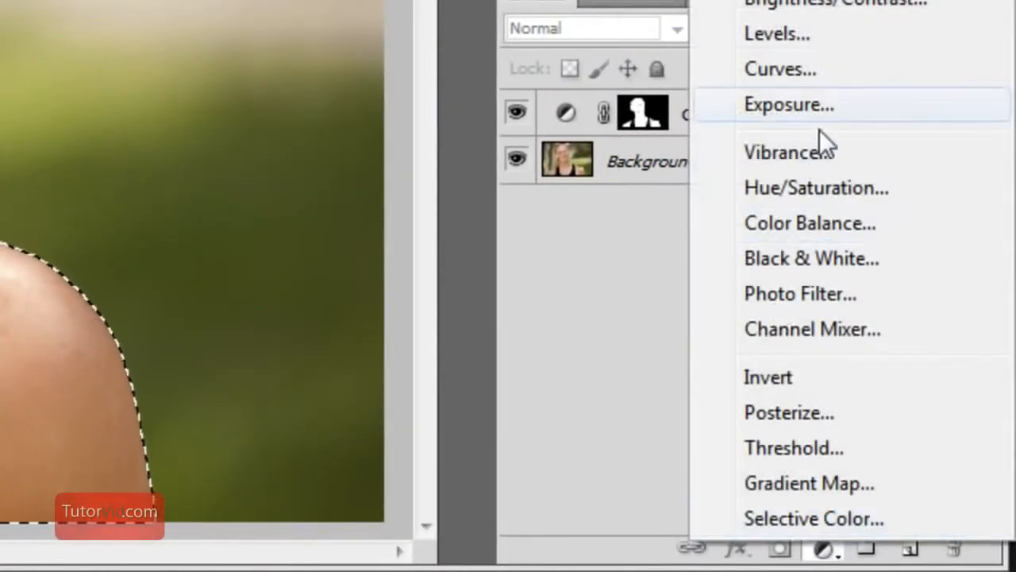
pyautogui.click(838, 68)
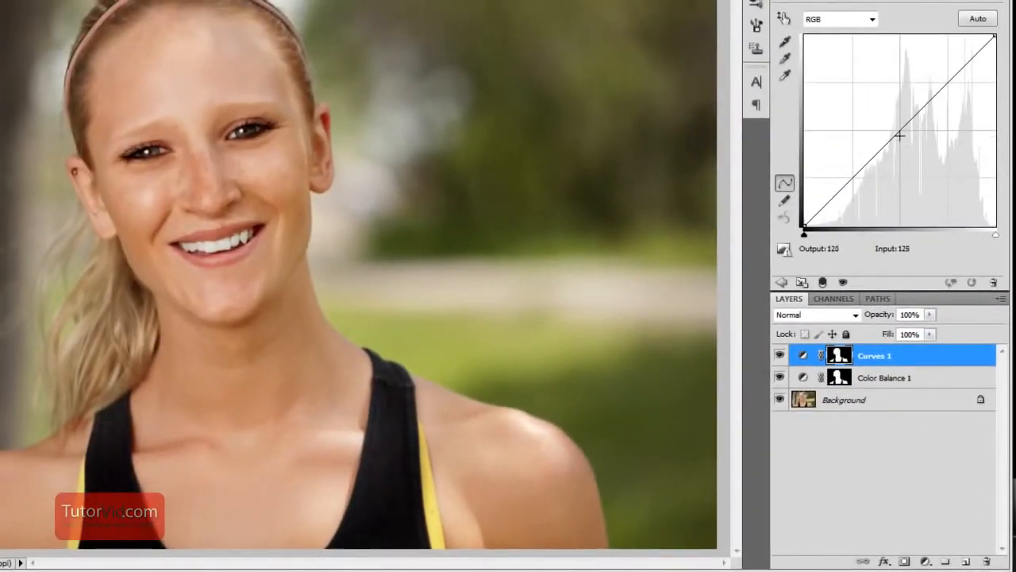
# Shape the Curves adjustment with a midtone point at input 122, output 119 and an upper point, and compare the skin with the adjustments toggled
pyautogui.moveTo(900, 135); pyautogui.dragTo(896, 136)
pyautogui.click(939, 96)
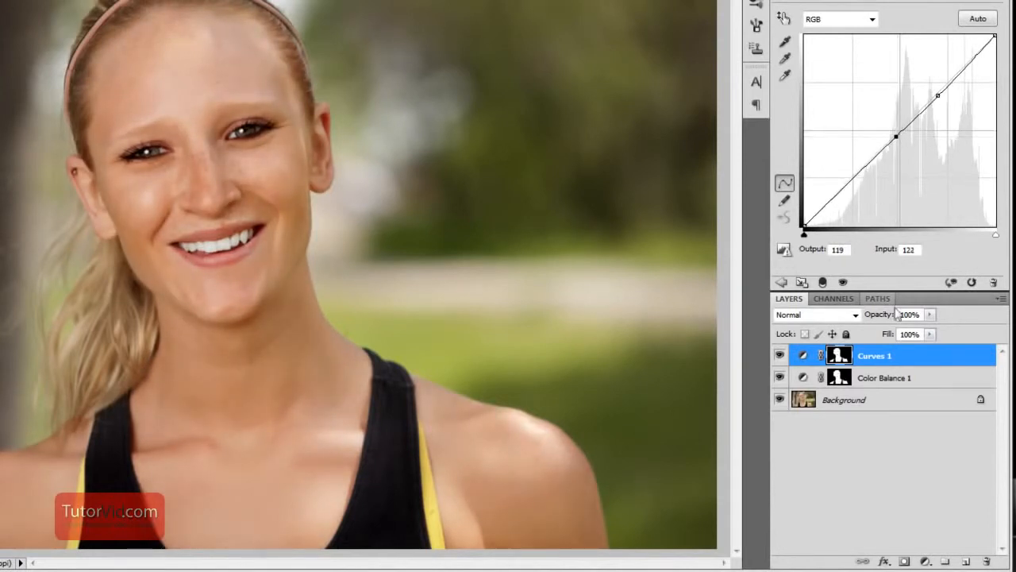
pyautogui.click(883, 460)
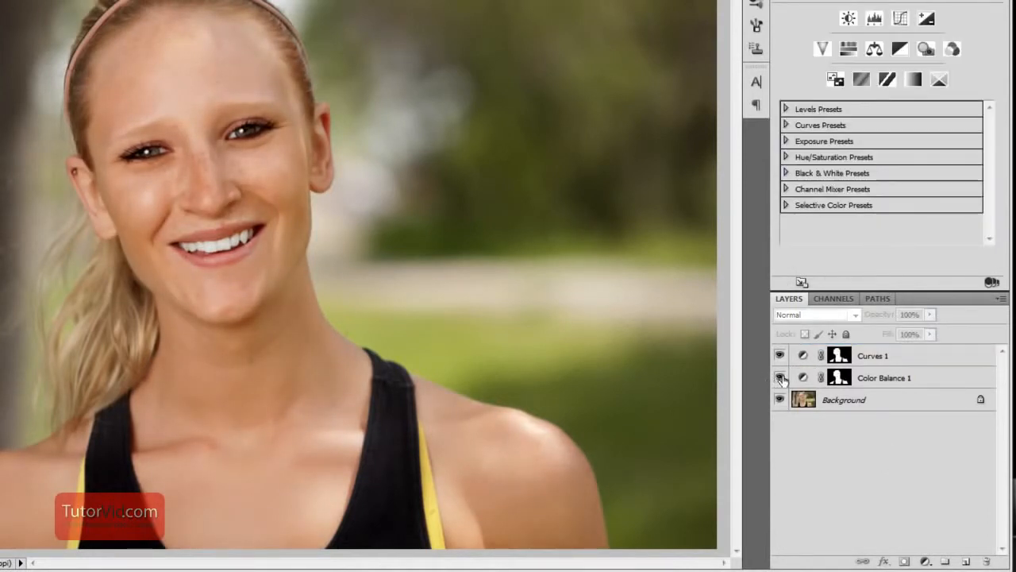
pyautogui.click(781, 379)
pyautogui.click(779, 356)
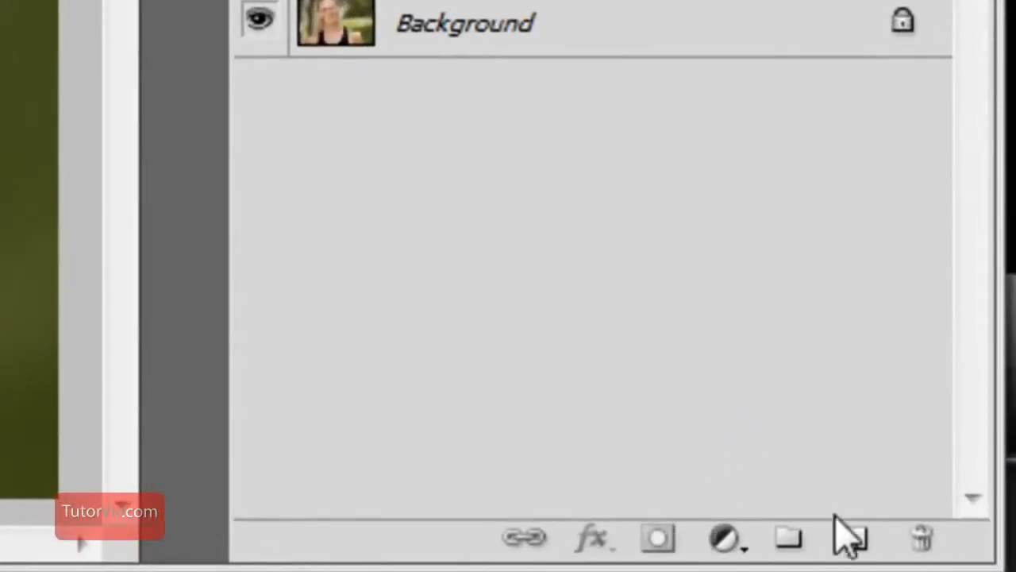
# Add a new layer above the adjustments and fill it with the brown foreground color #99542f
pyautogui.click(856, 539)
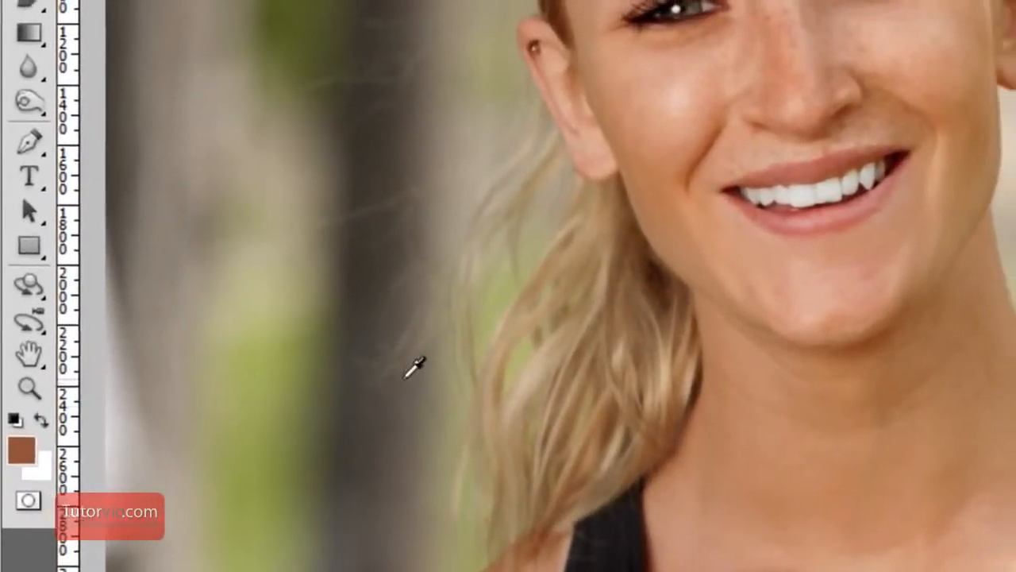
pyautogui.click(31, 449)
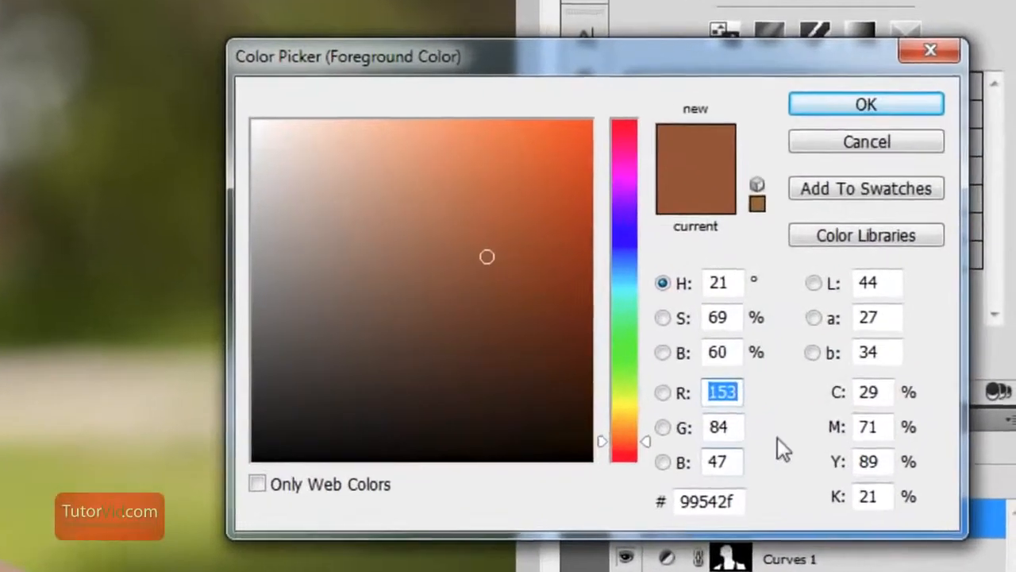
pyautogui.click(808, 441)
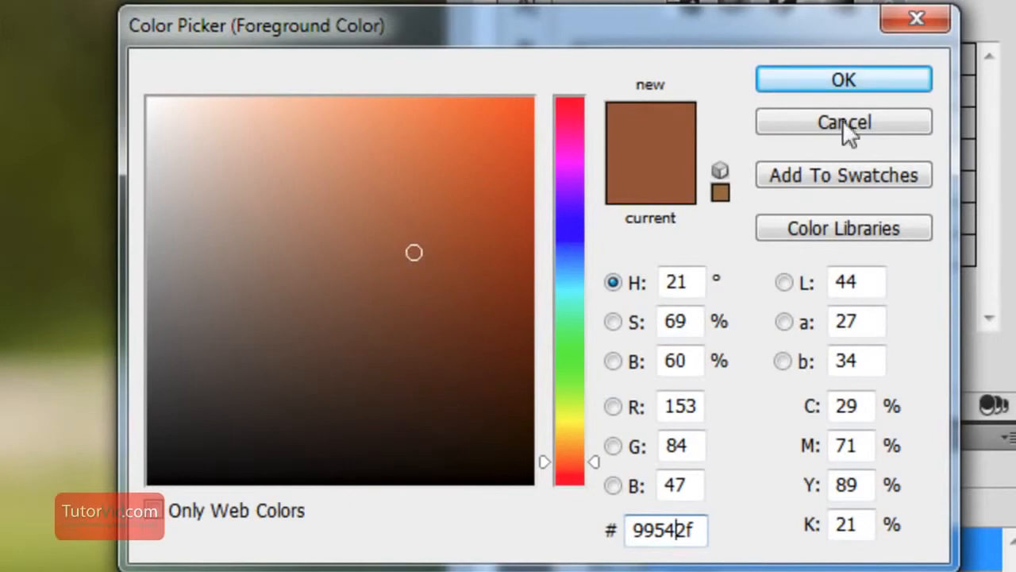
pyautogui.click(888, 84)
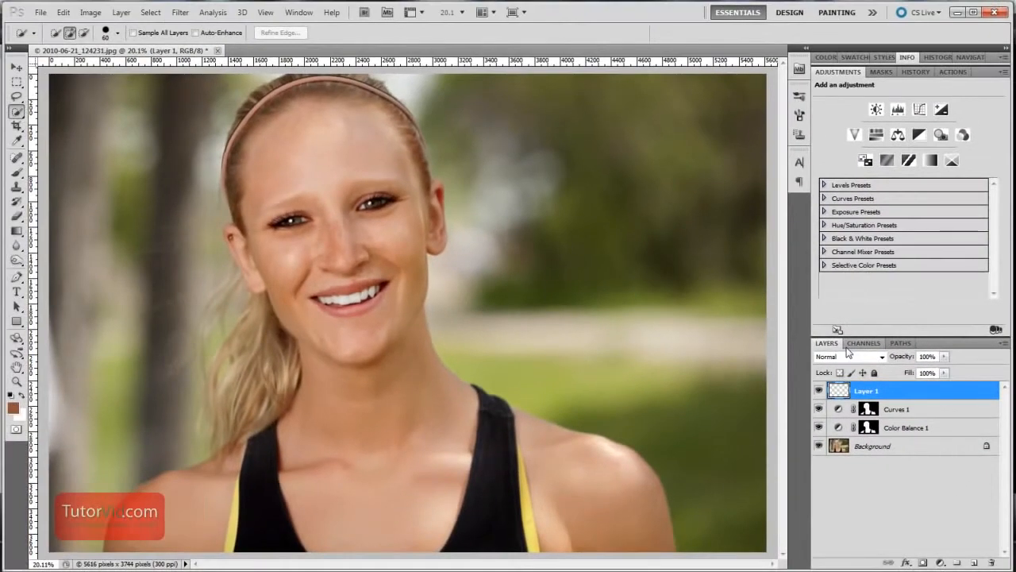
pyautogui.hotkey('alt', 'BackSpace')
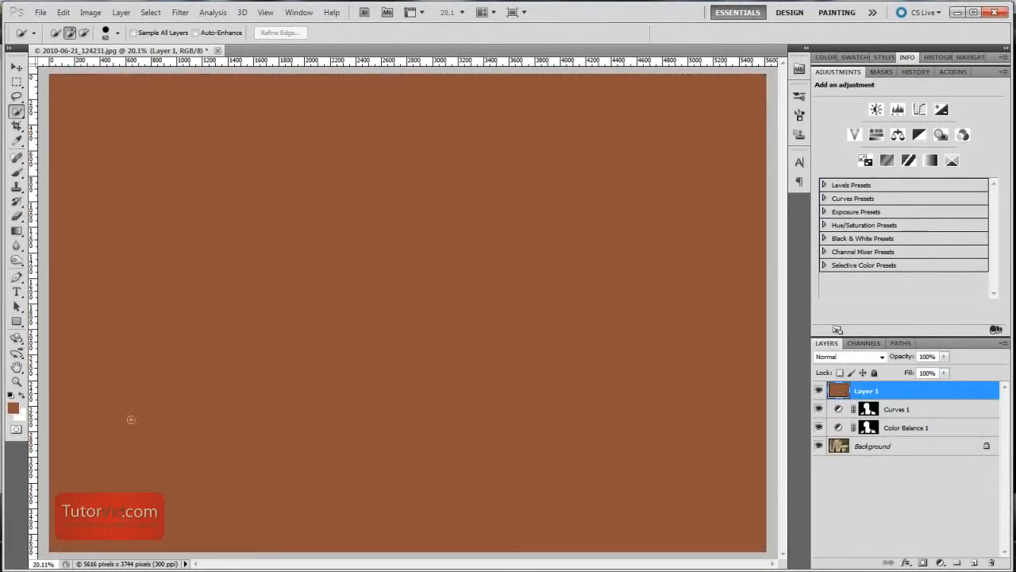
# Set the brown layer's blend mode to Soft Light and mask it with the selection loaded from the Color Balance mask
pyautogui.click(882, 359)
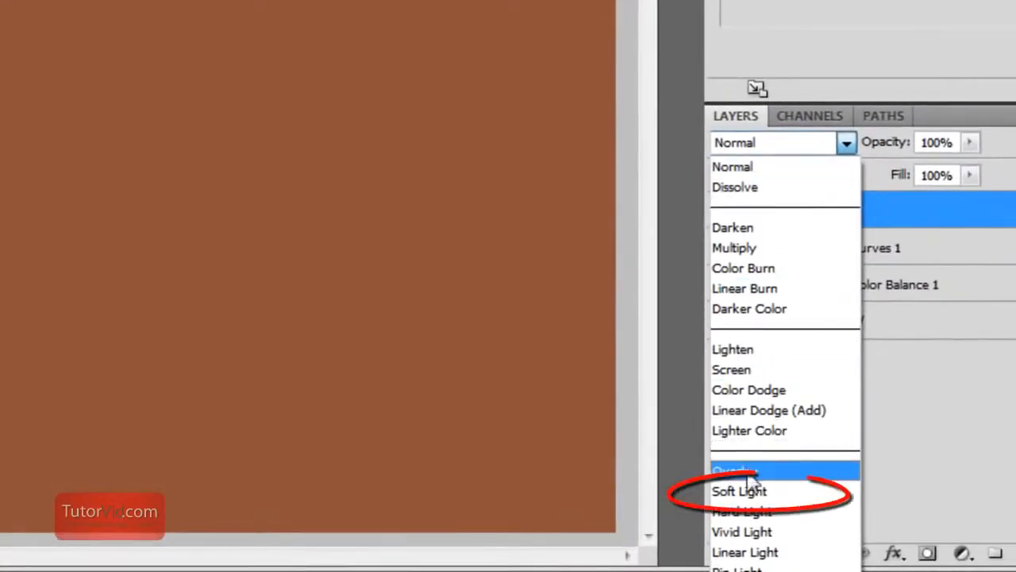
pyautogui.click(742, 490)
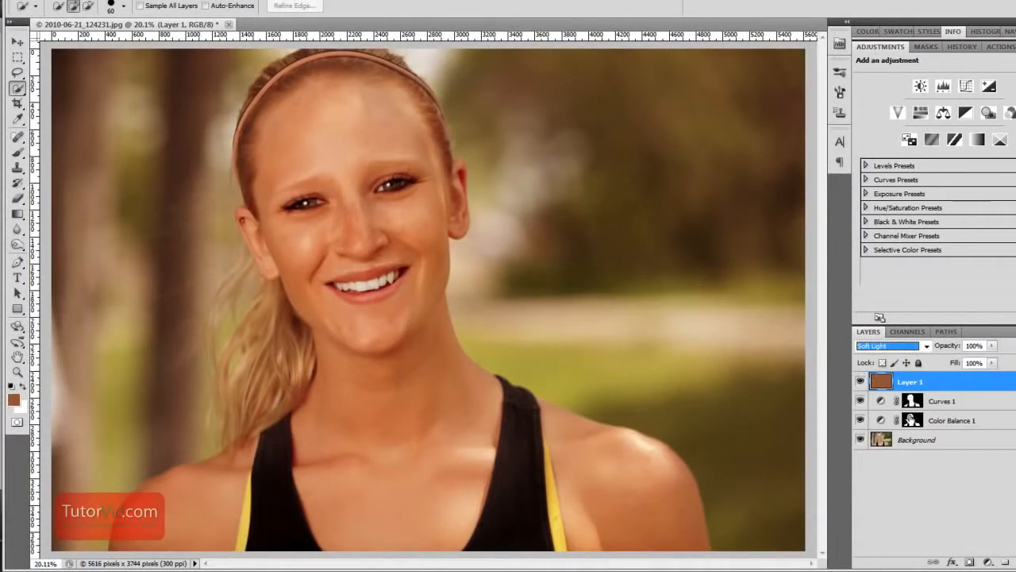
pyautogui.keyDown('ctrl'); pyautogui.click(911, 419); pyautogui.keyUp('ctrl')
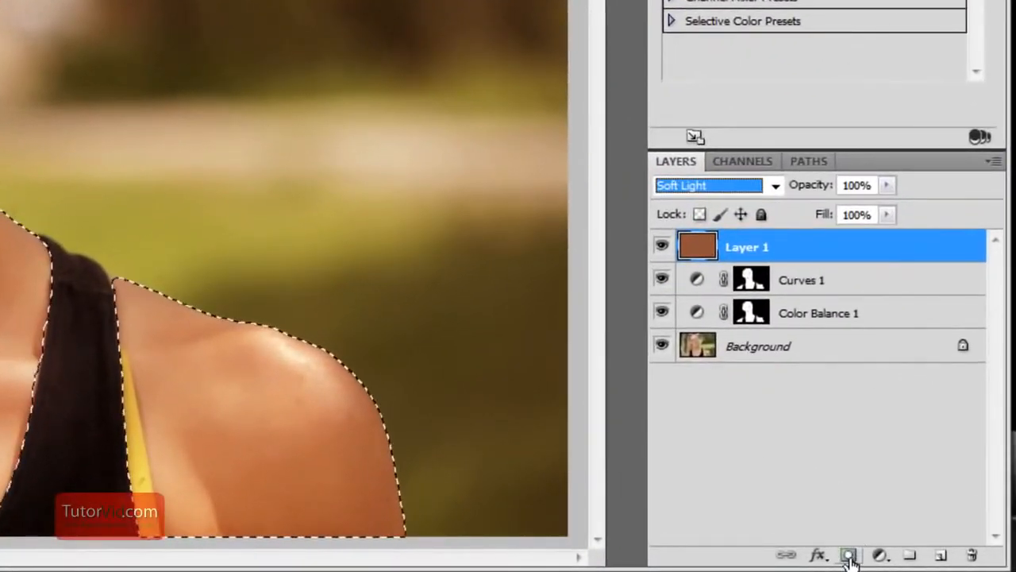
pyautogui.click(956, 561)
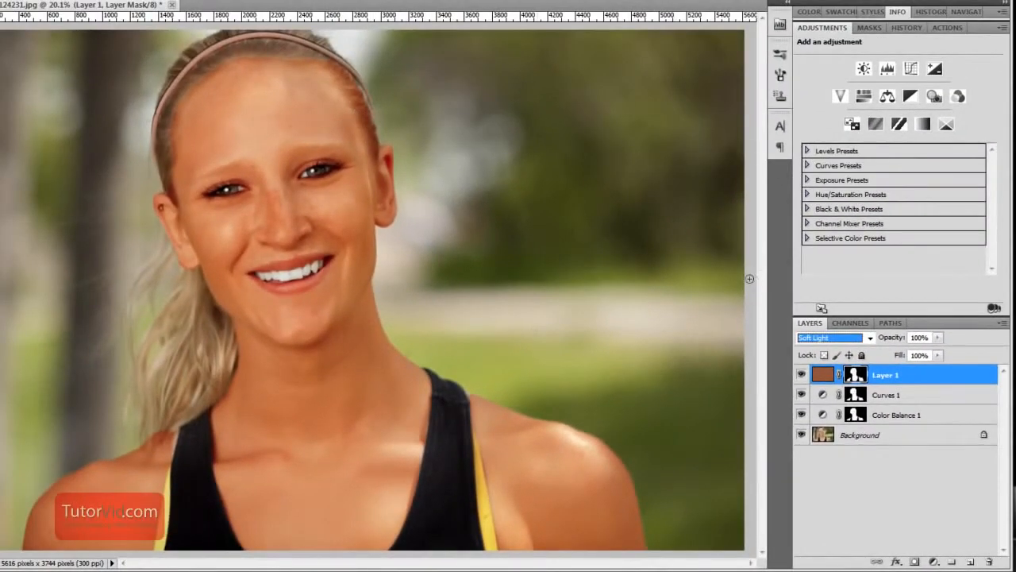
# Lower the brown layer's opacity to 56% and compare the portrait with the three tanning layers hidden and shown
pyautogui.click(939, 340)
pyautogui.moveTo(928, 352)
pyautogui.mouseDown()
pyautogui.moveTo(894, 353)
pyautogui.moveTo(910, 357)
pyautogui.mouseUp()
pyautogui.click(885, 479)
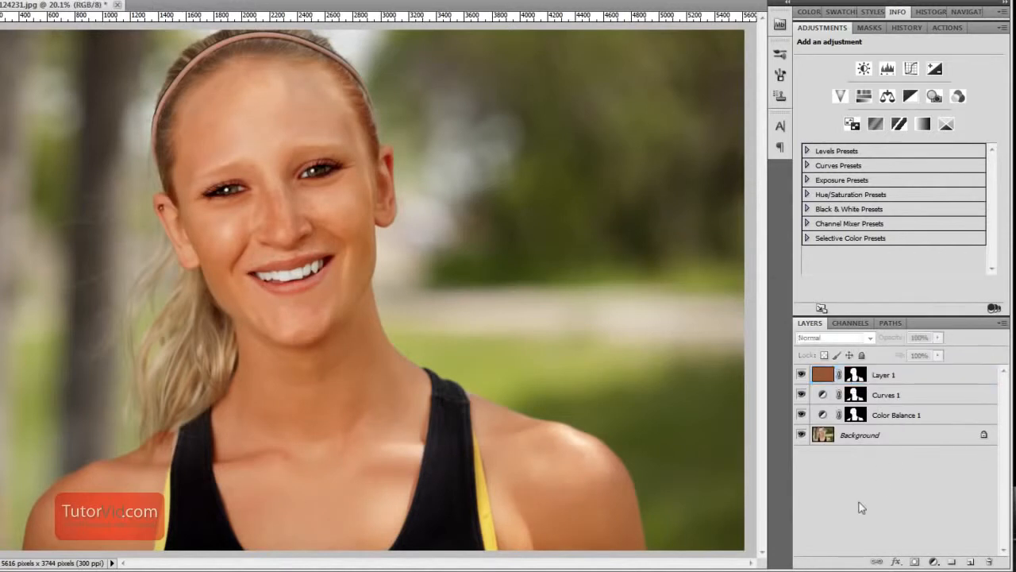
pyautogui.click(802, 374)
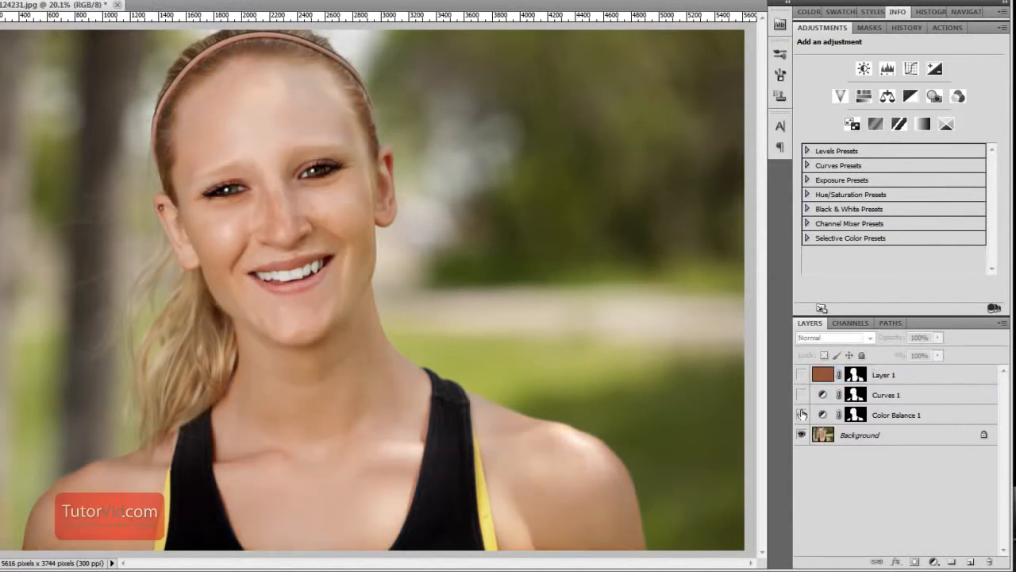
pyautogui.moveTo(803, 417); pyautogui.dragTo(800, 374)
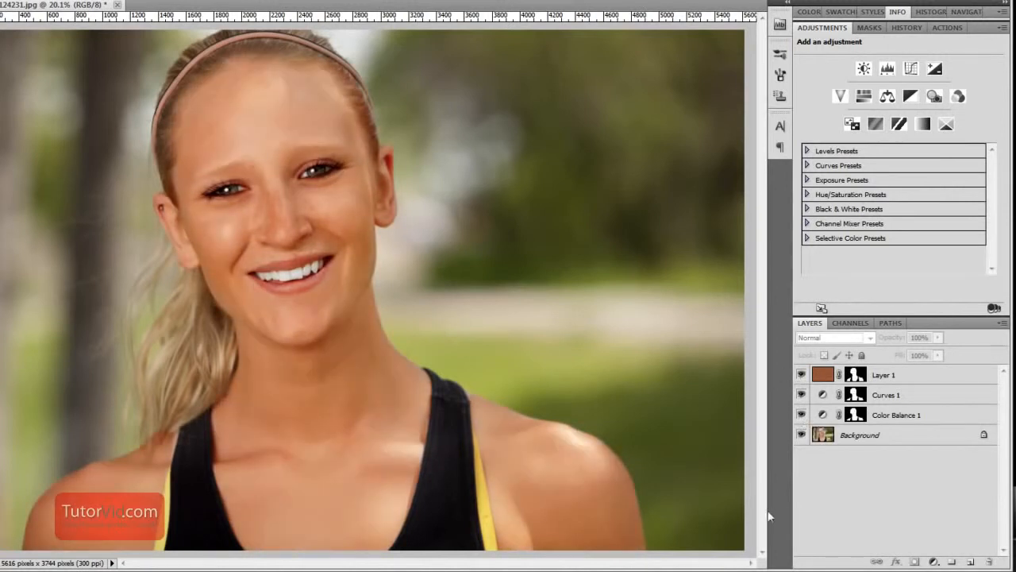
# Target the brown layer's mask and set up a soft 250 px brush with 0% hardness for the forehead hairline
pyautogui.moveTo(186, 194); pyautogui.dragTo(379, 556)
pyautogui.moveTo(322, 211); pyautogui.dragTo(290, 438)
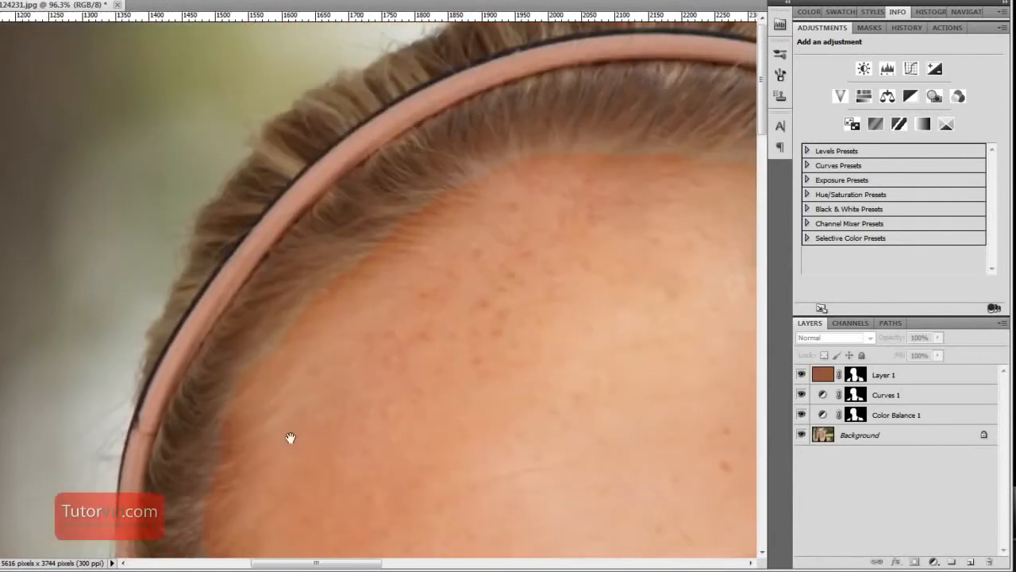
pyautogui.moveTo(666, 386); pyautogui.dragTo(460, 298)
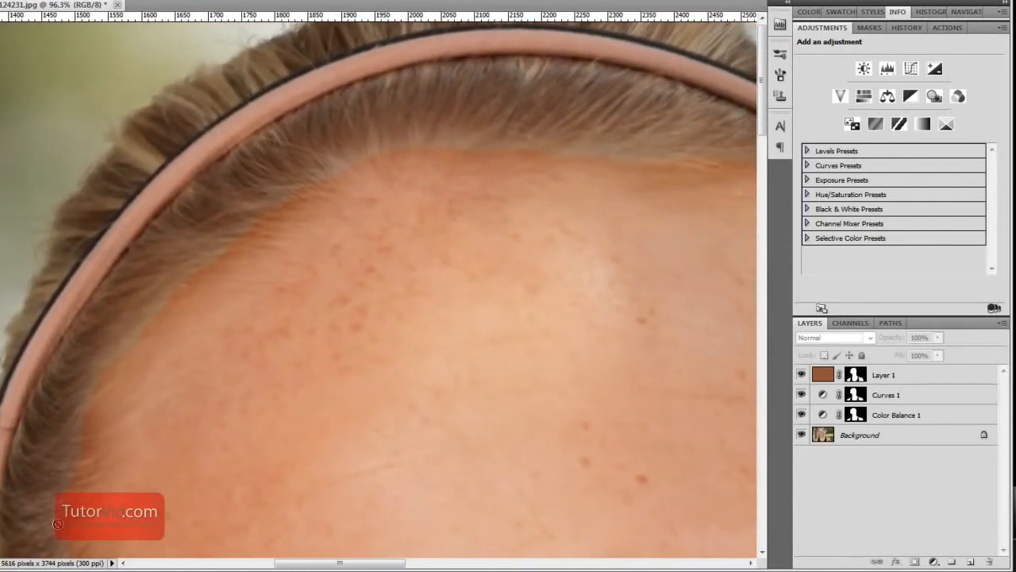
pyautogui.click(856, 374)
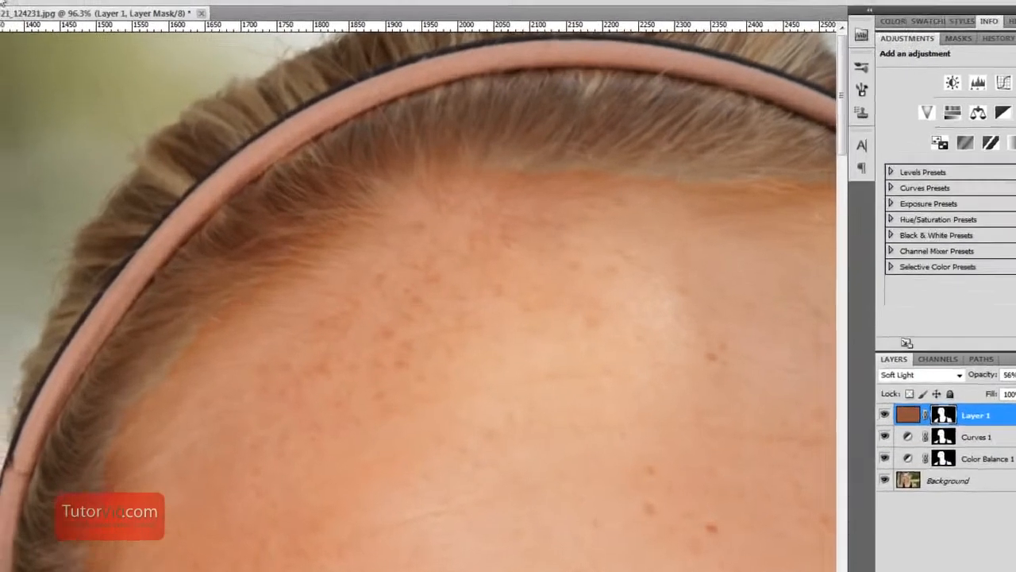
pyautogui.click(129, 64)
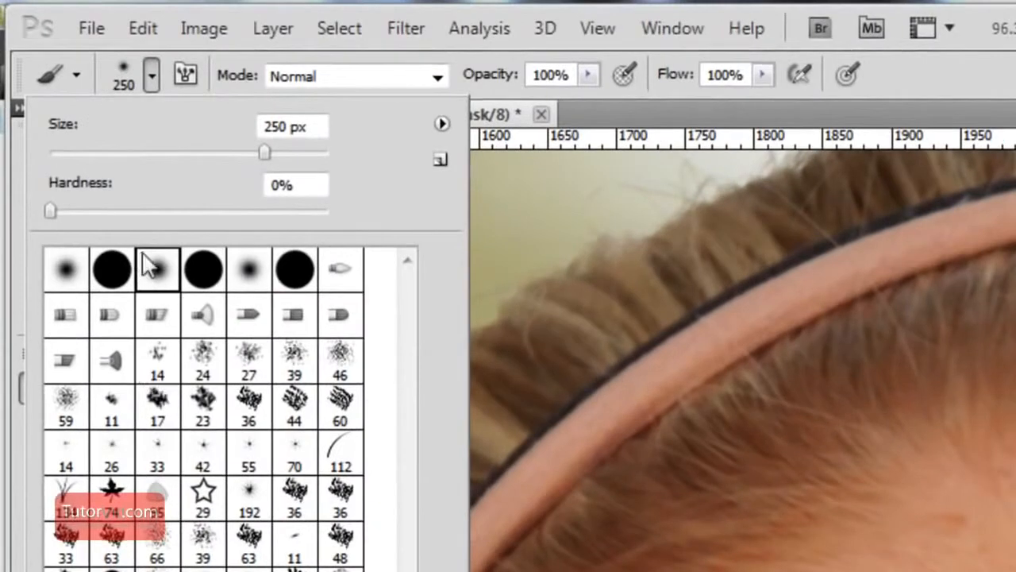
pyautogui.moveTo(57, 211); pyautogui.dragTo(37, 209)
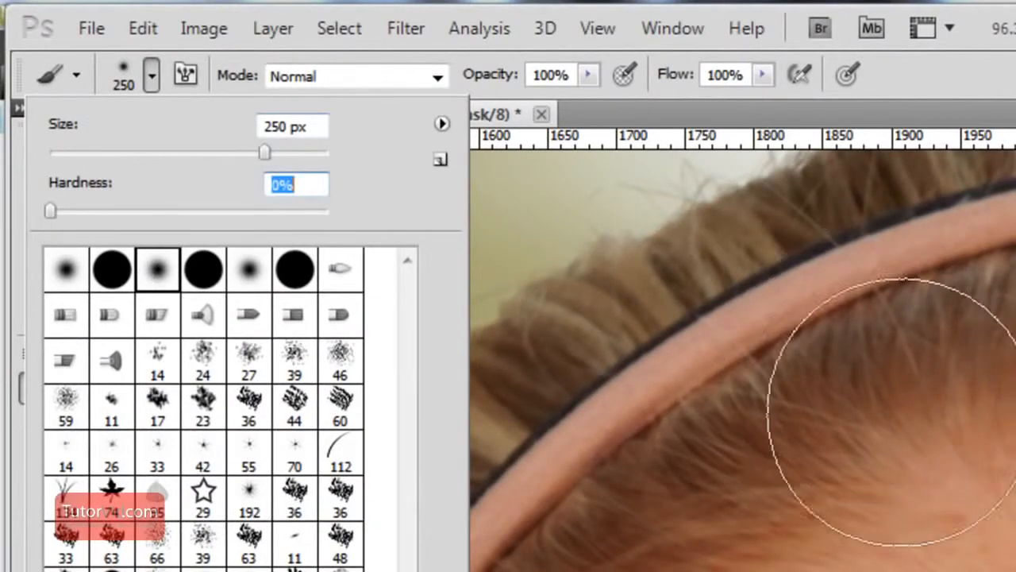
pyautogui.click(907, 413)
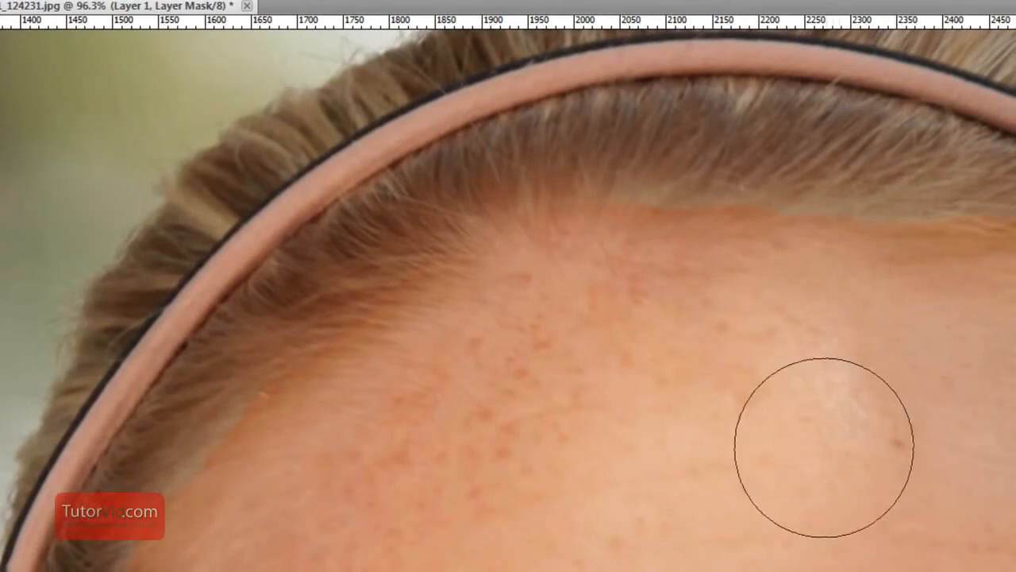
# Brush the layer masks along the forehead hairline to blend the tan's edge into the hair, and merge the visible layers
pyautogui.moveTo(216, 570); pyautogui.dragTo(325, 386)
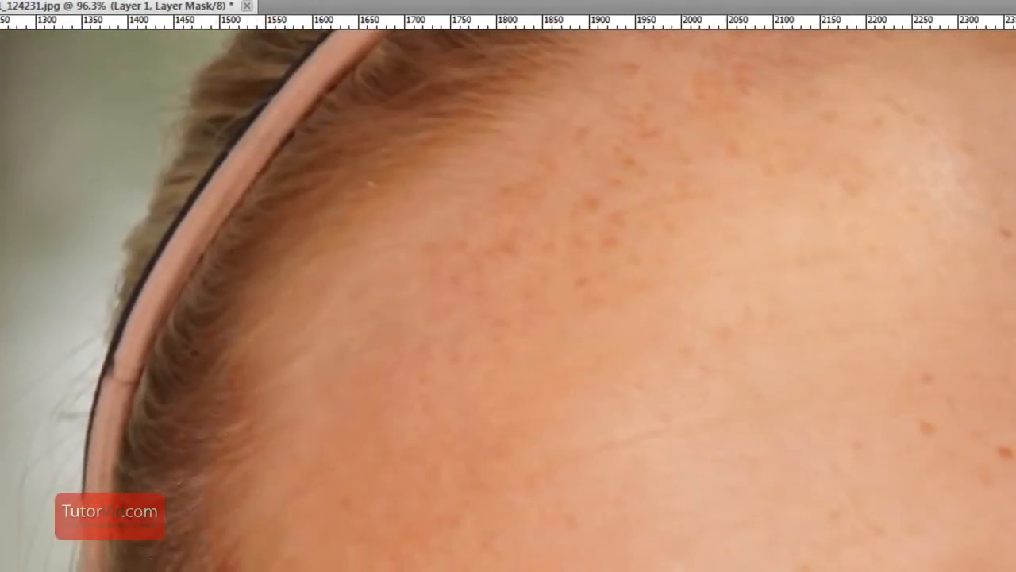
pyautogui.moveTo(536, 269)
pyautogui.mouseDown()
pyautogui.moveTo(307, 486)
pyautogui.moveTo(267, 487)
pyautogui.mouseUp()
pyautogui.moveTo(298, 257)
pyautogui.mouseDown()
pyautogui.moveTo(989, 300)
pyautogui.moveTo(932, 231)
pyautogui.moveTo(221, 231)
pyautogui.moveTo(602, 262)
pyautogui.mouseUp()
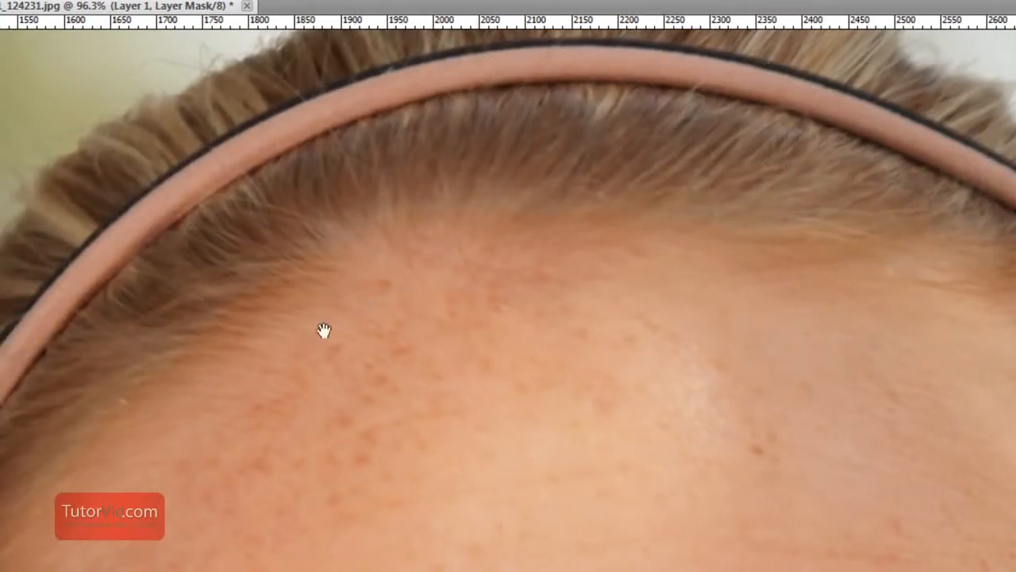
pyautogui.moveTo(324, 334); pyautogui.dragTo(686, 167)
pyautogui.moveTo(677, 539); pyautogui.dragTo(660, 217)
pyautogui.moveTo(589, 469); pyautogui.dragTo(218, 278)
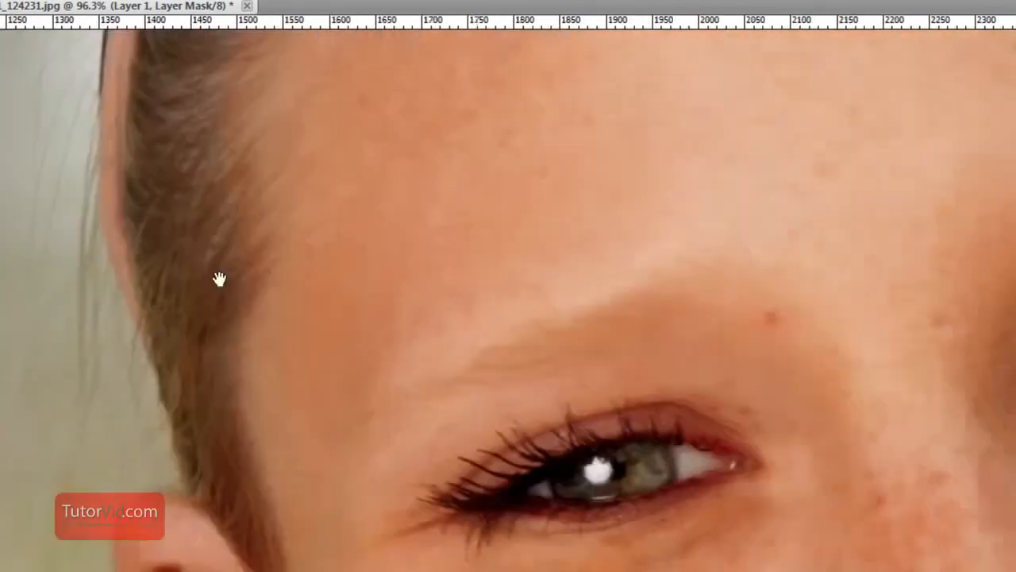
pyautogui.moveTo(803, 386); pyautogui.dragTo(793, 389)
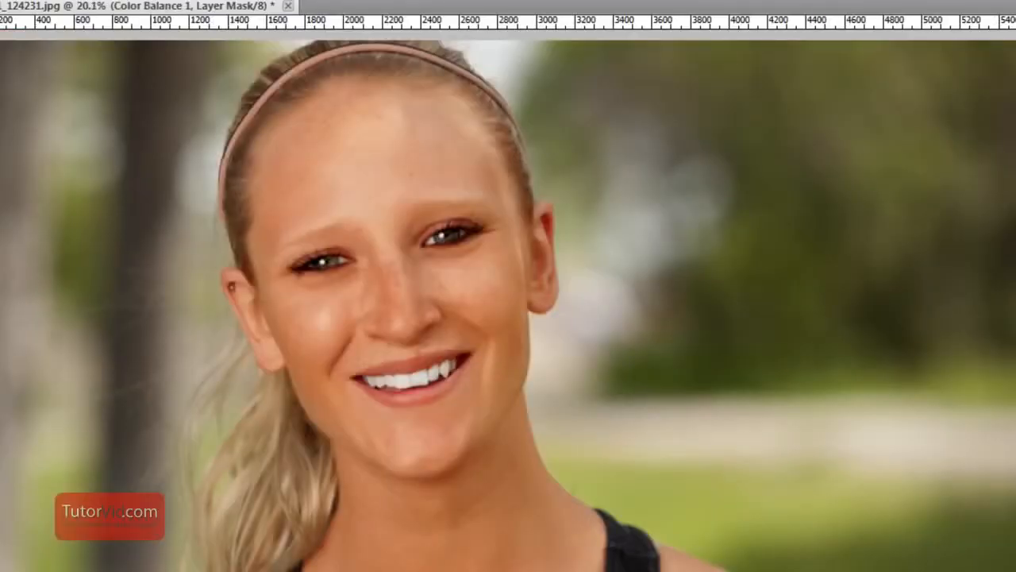
pyautogui.hotkey('ctrl', 'shift', 'e')
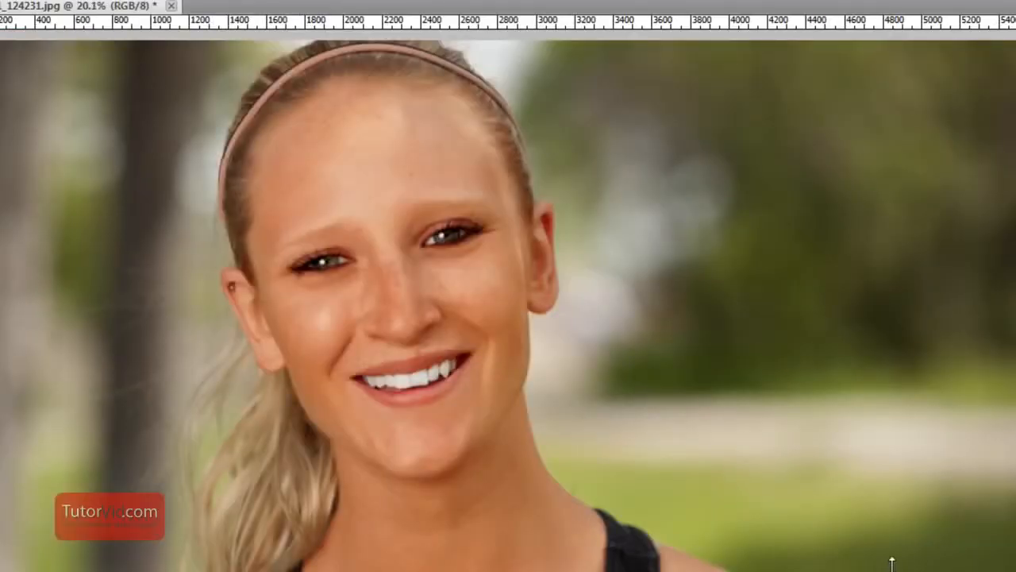